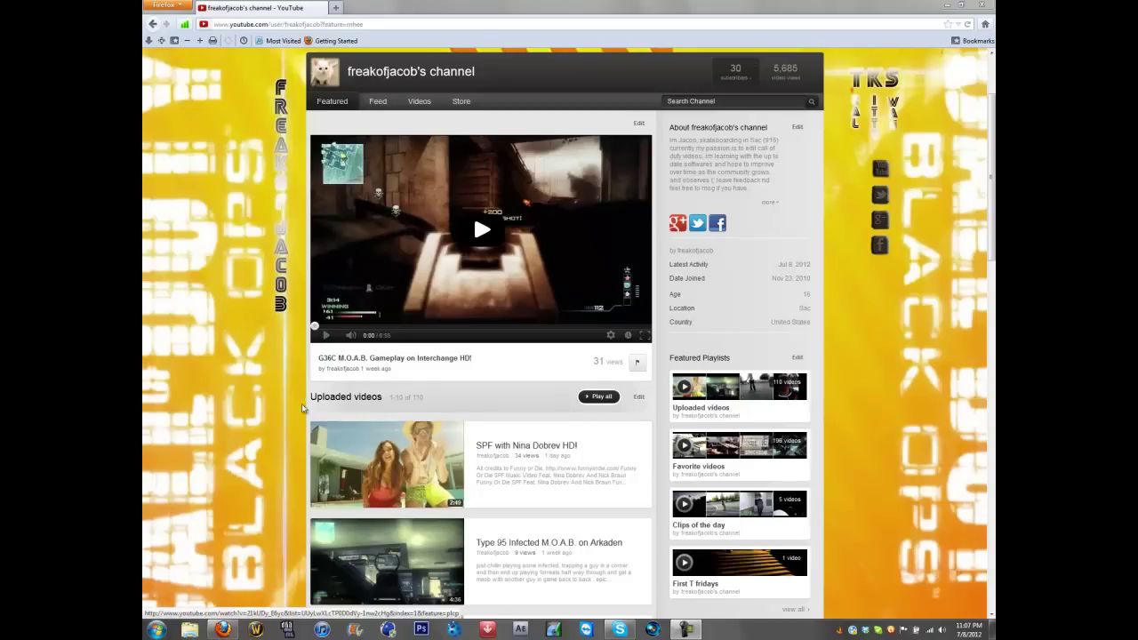
Step: Minimize the YouTube window to reveal the desktop and start Vegas Pro 11
left_click(698, 633)
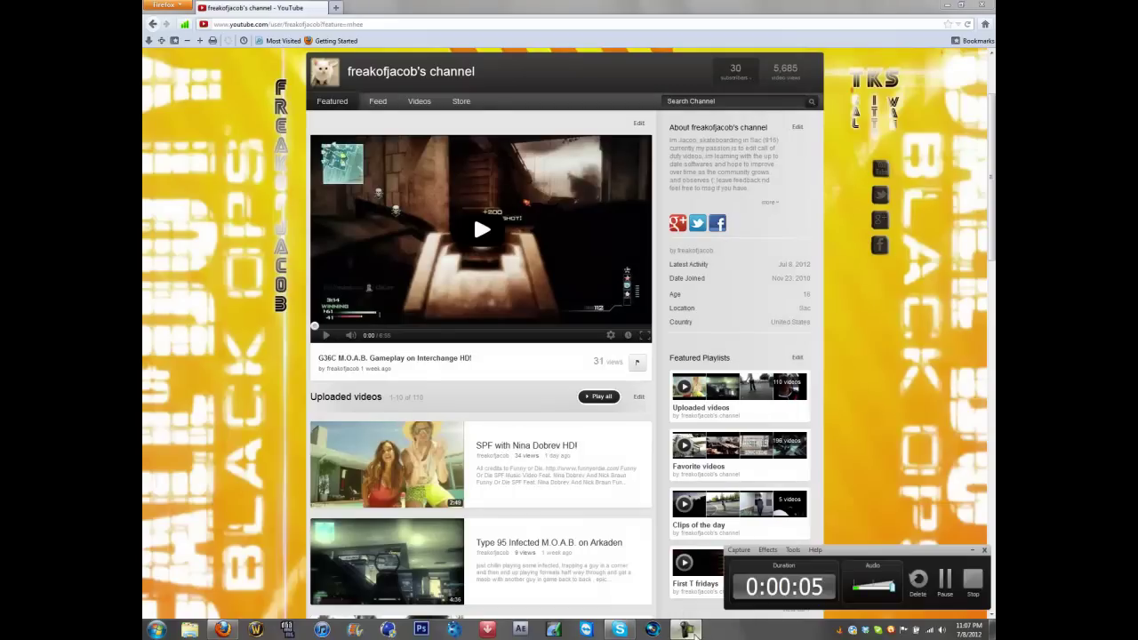
left_click(692, 632)
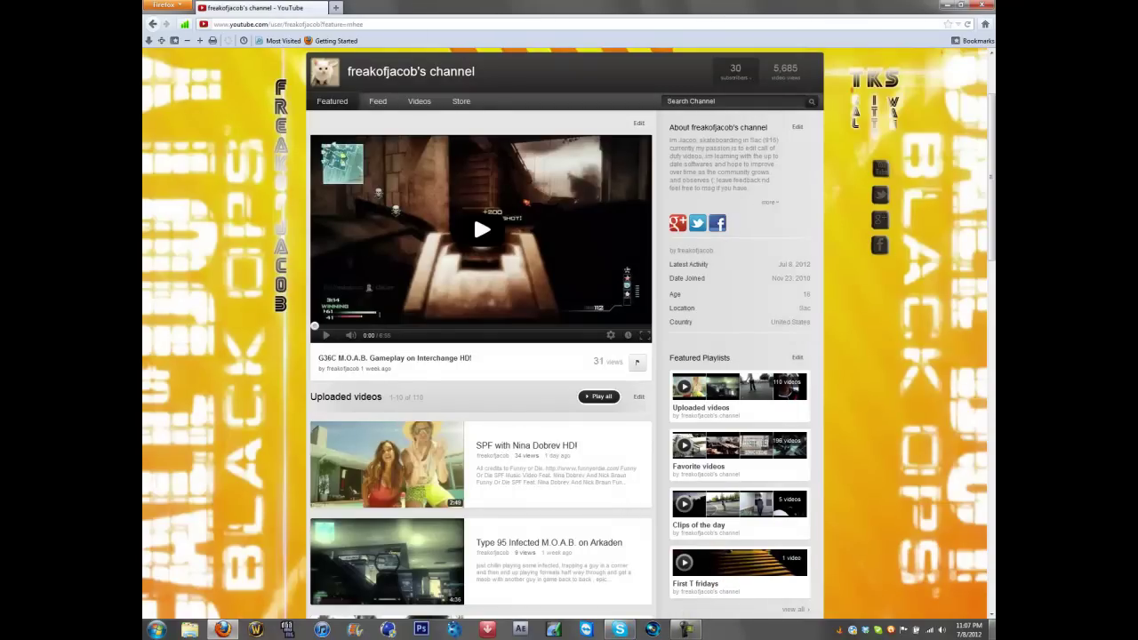
left_click(992, 630)
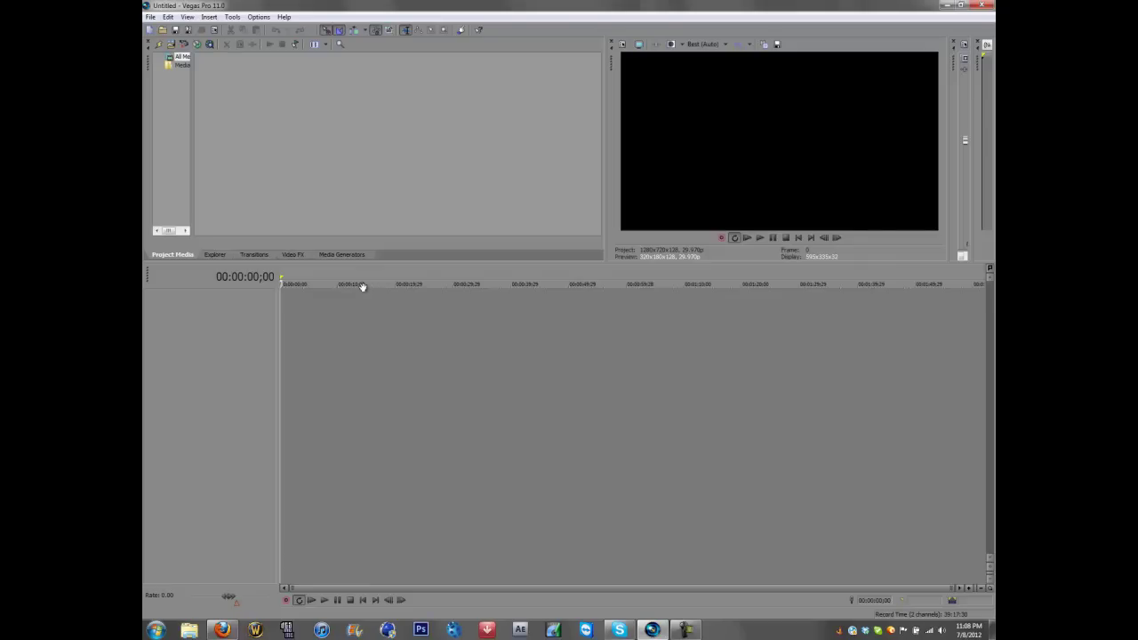
Step: Drag the underground video file from the desktop onto the start of the Vegas timeline
left_click(992, 630)
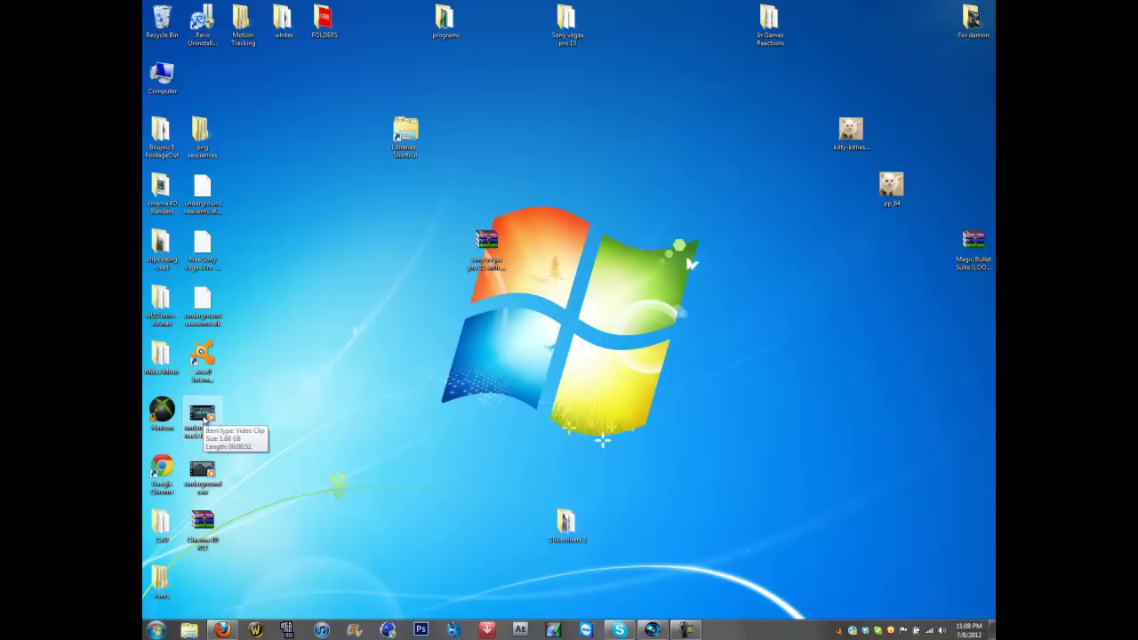
left_click_drag(203, 418, 537, 405)
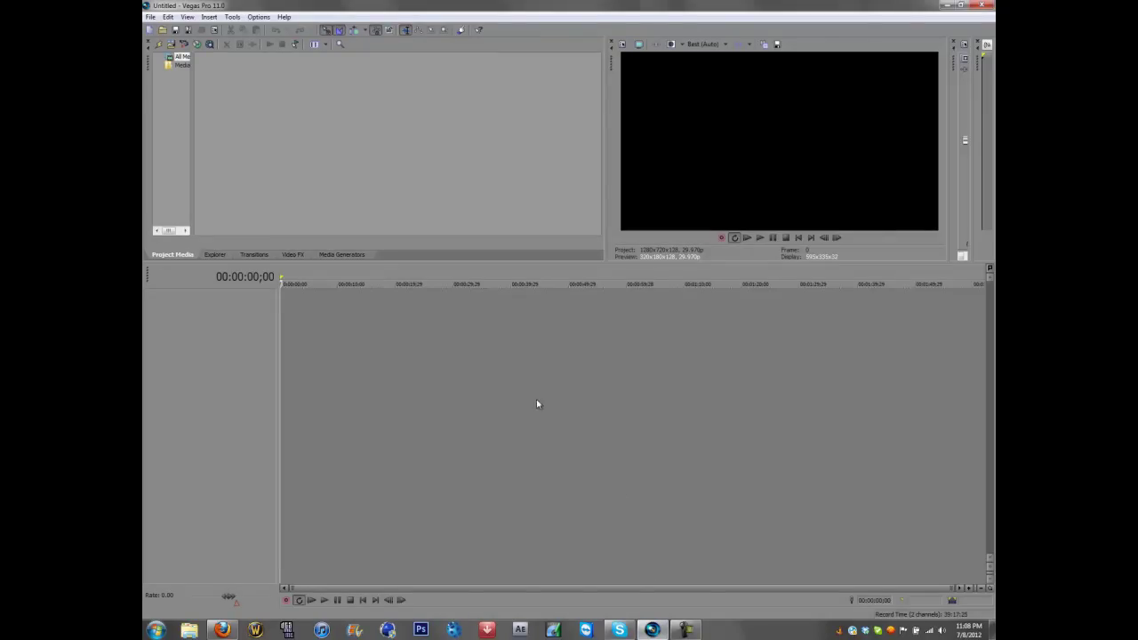
left_click_drag(474, 356, 284, 331)
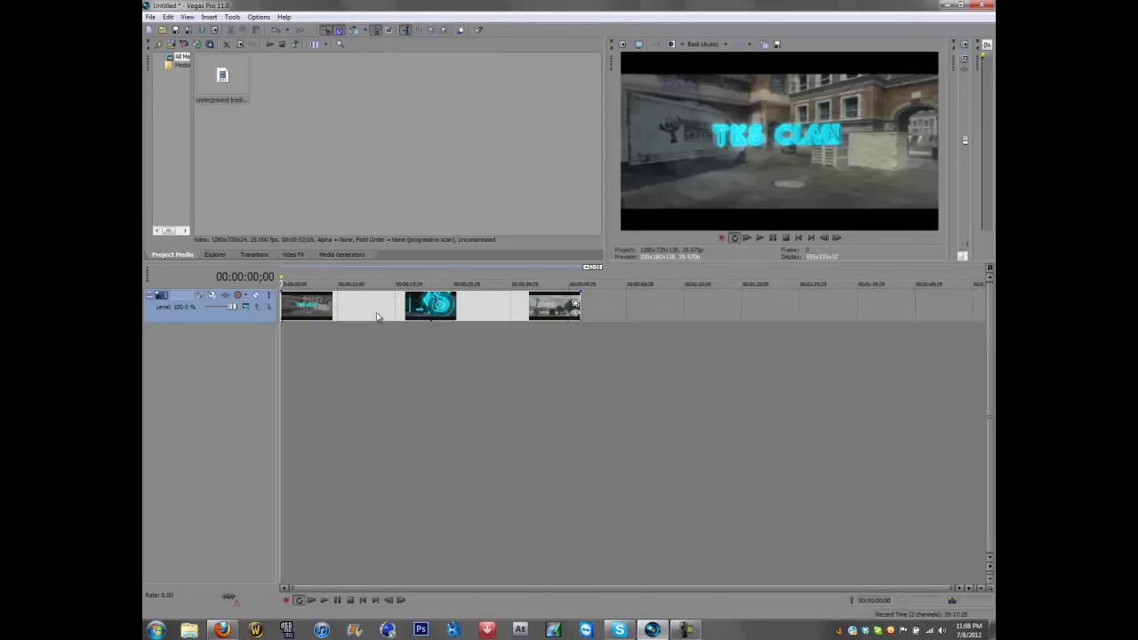
Step: Preview the TKS CLAN clip from its start, then stop and show the Video FX list
left_click(345, 311)
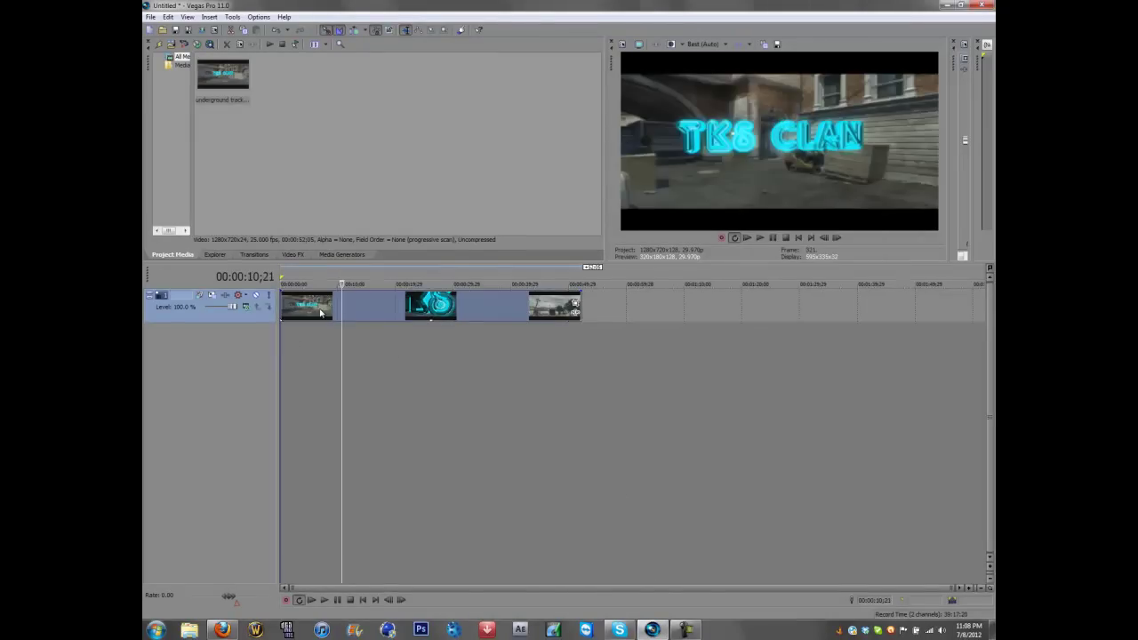
left_click(319, 306)
left_click(747, 237)
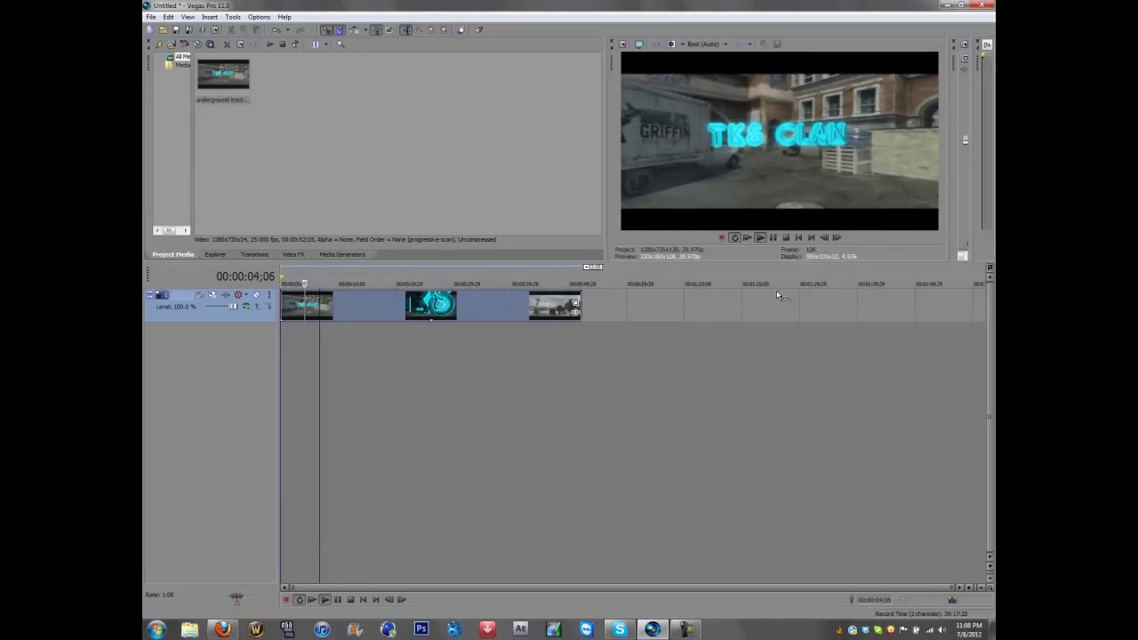
left_click(787, 238)
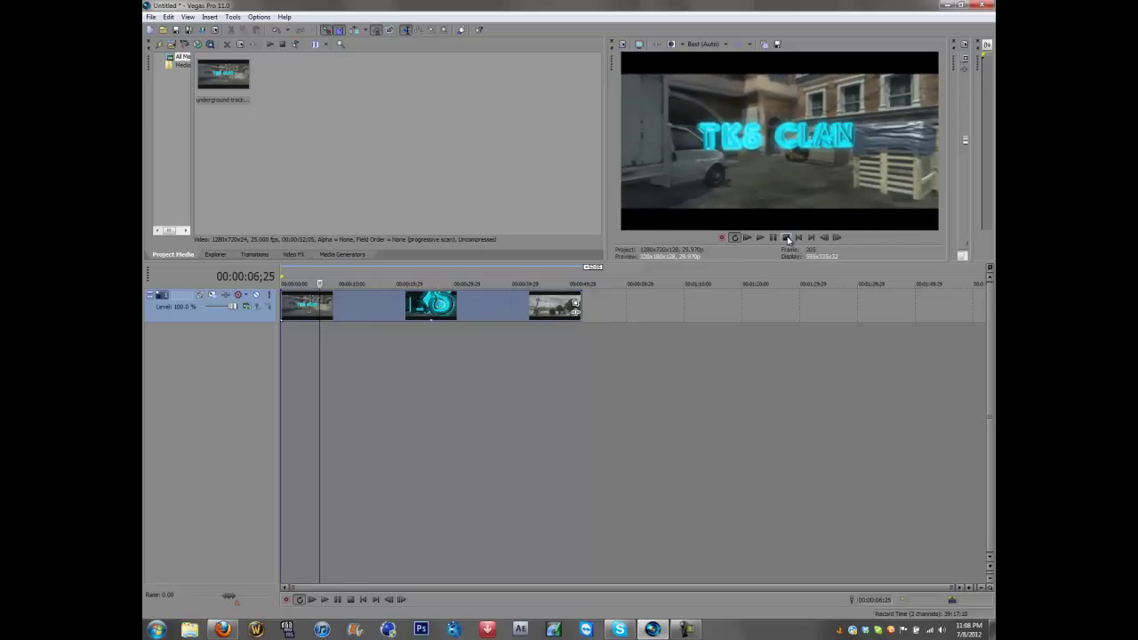
left_click(297, 254)
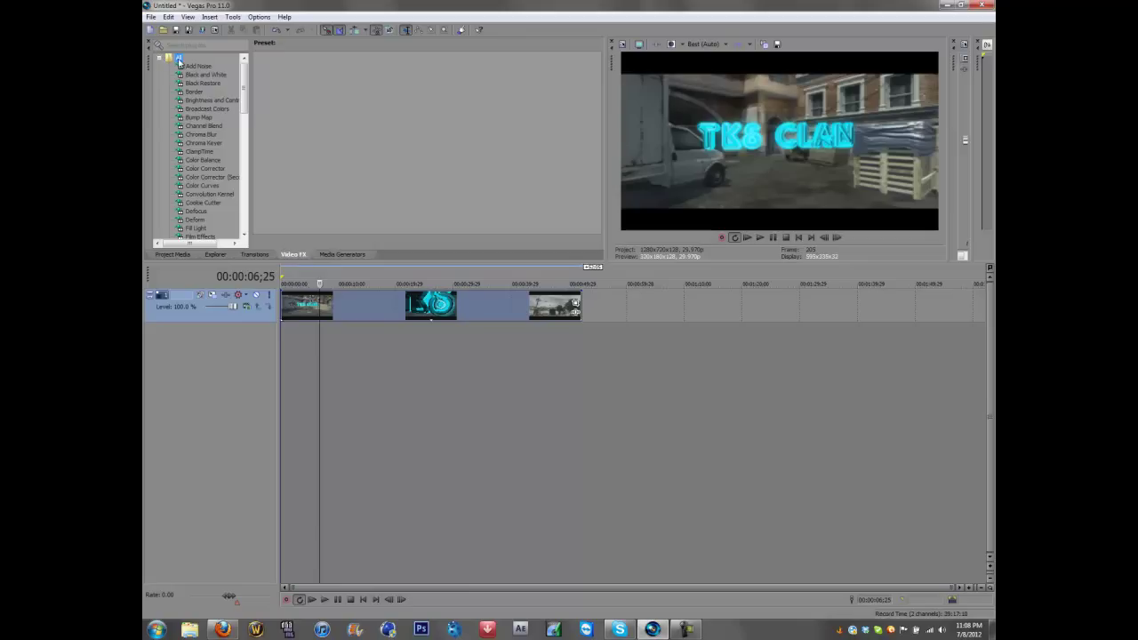
Step: Apply the Default Color Curves preset to the clip
left_click_drag(246, 102, 249, 115)
left_click(203, 134)
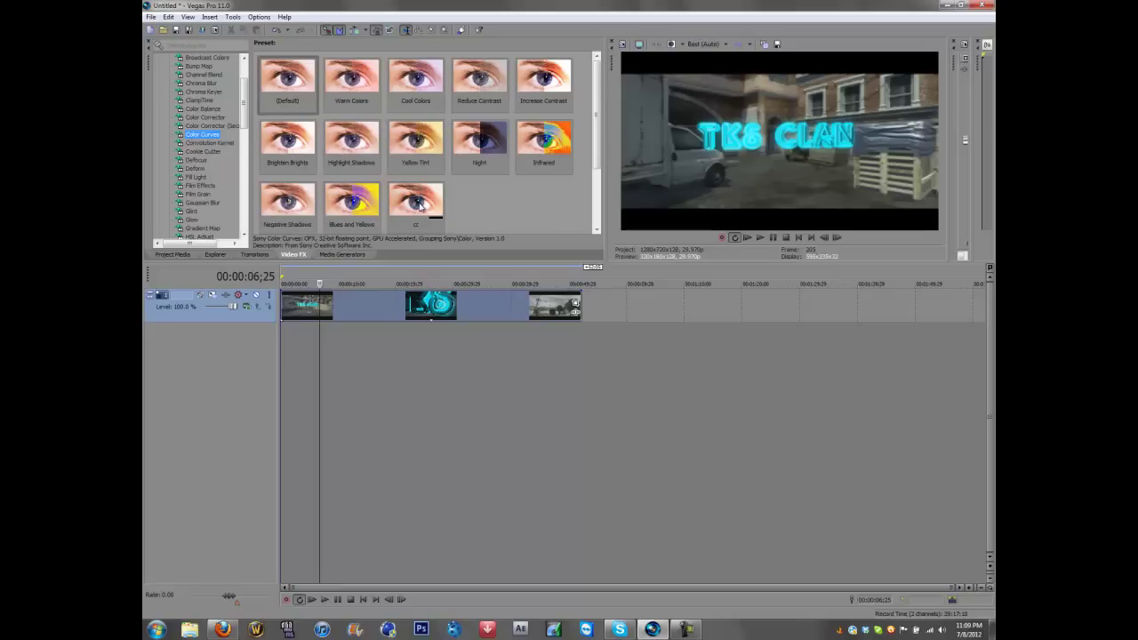
left_click(294, 87)
left_click_drag(424, 287, 430, 294)
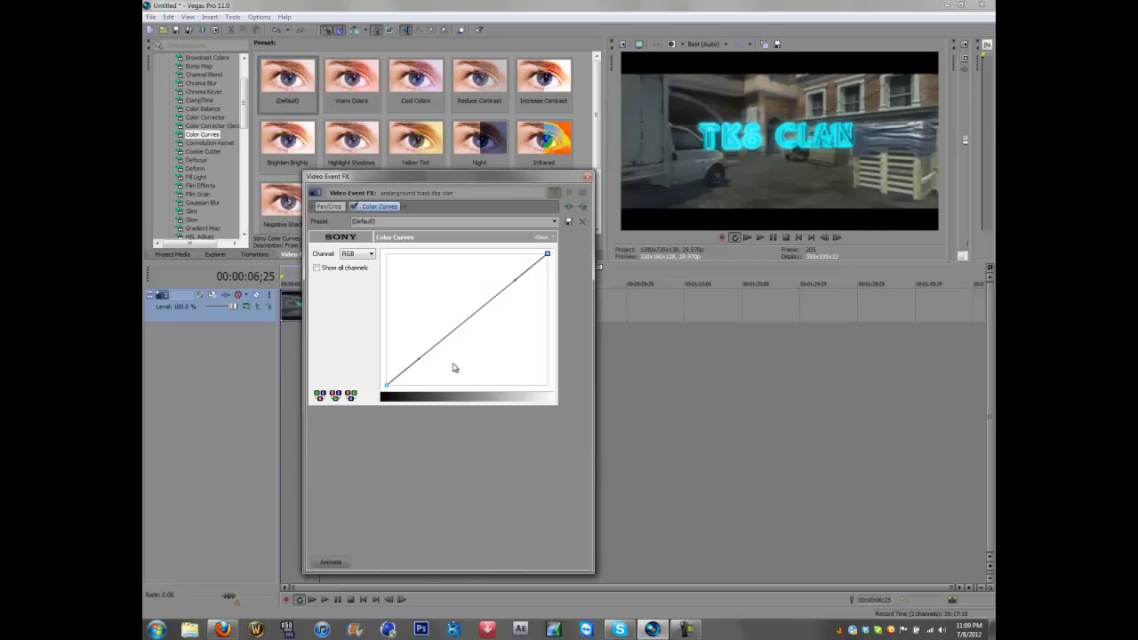
Step: Bow the Blue channel curve upward and pull the Green channel curve below the diagonal
left_click(369, 256)
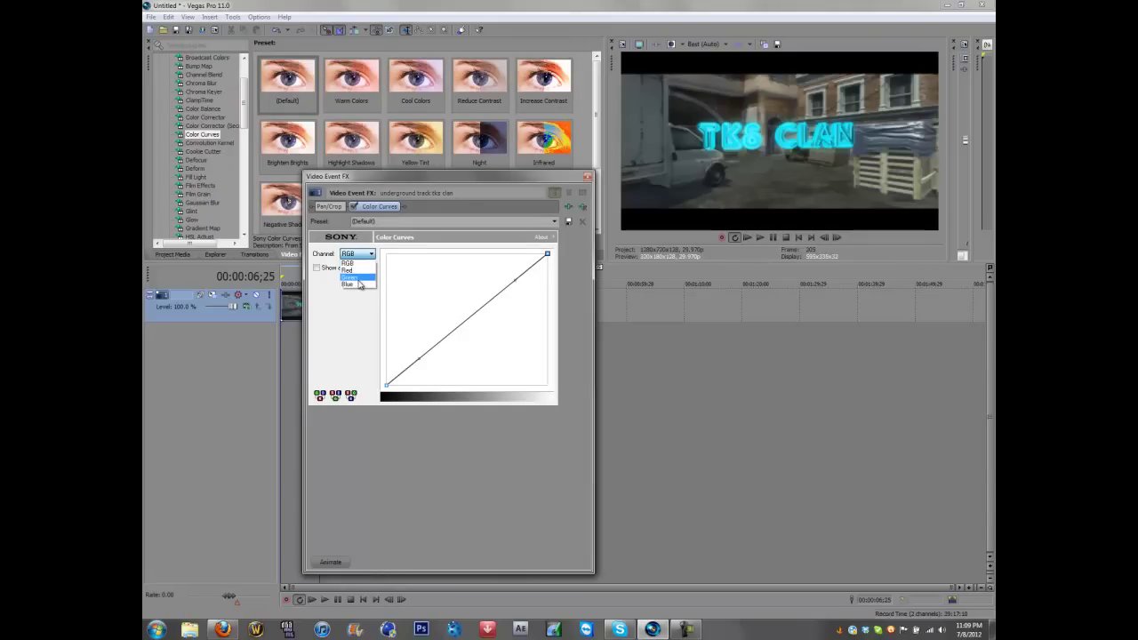
left_click(358, 285)
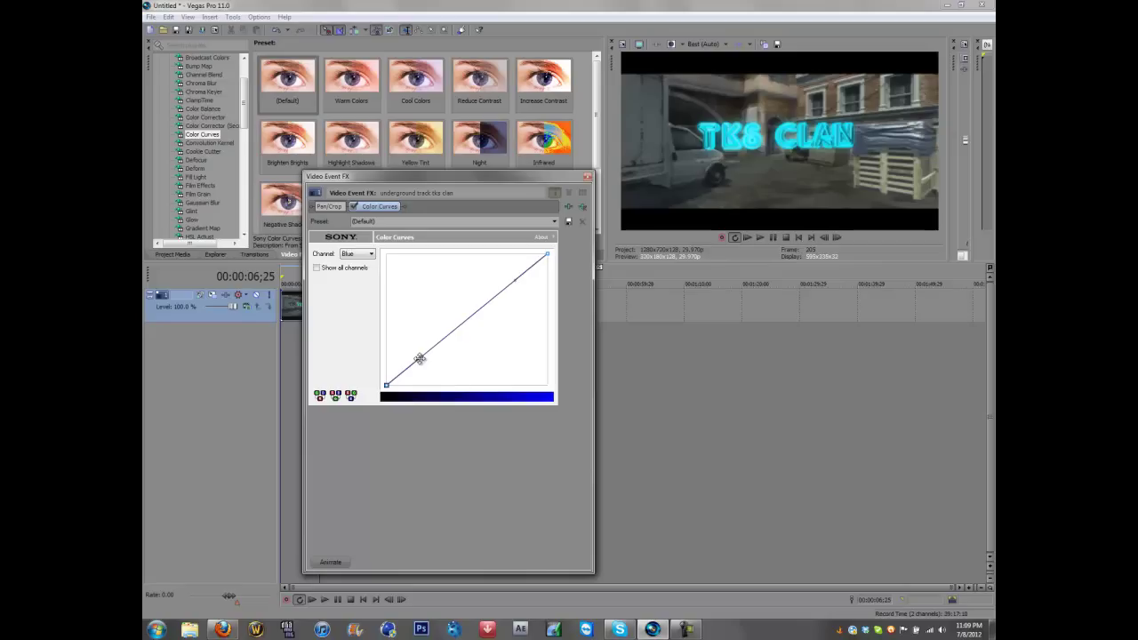
left_click_drag(420, 359, 412, 336)
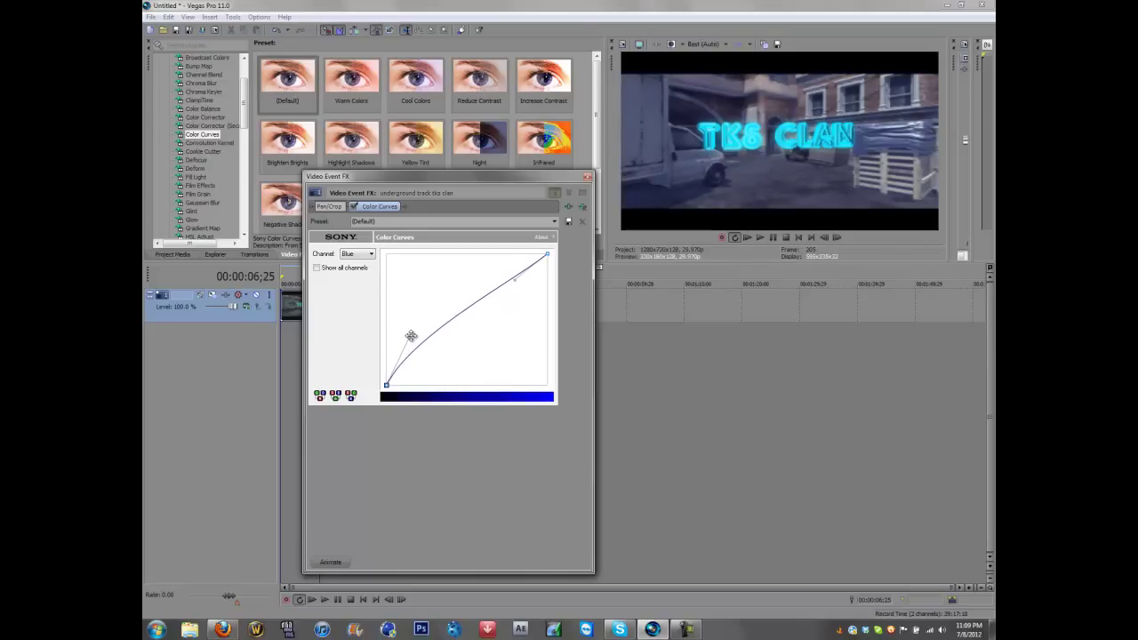
left_click(366, 255)
left_click(364, 281)
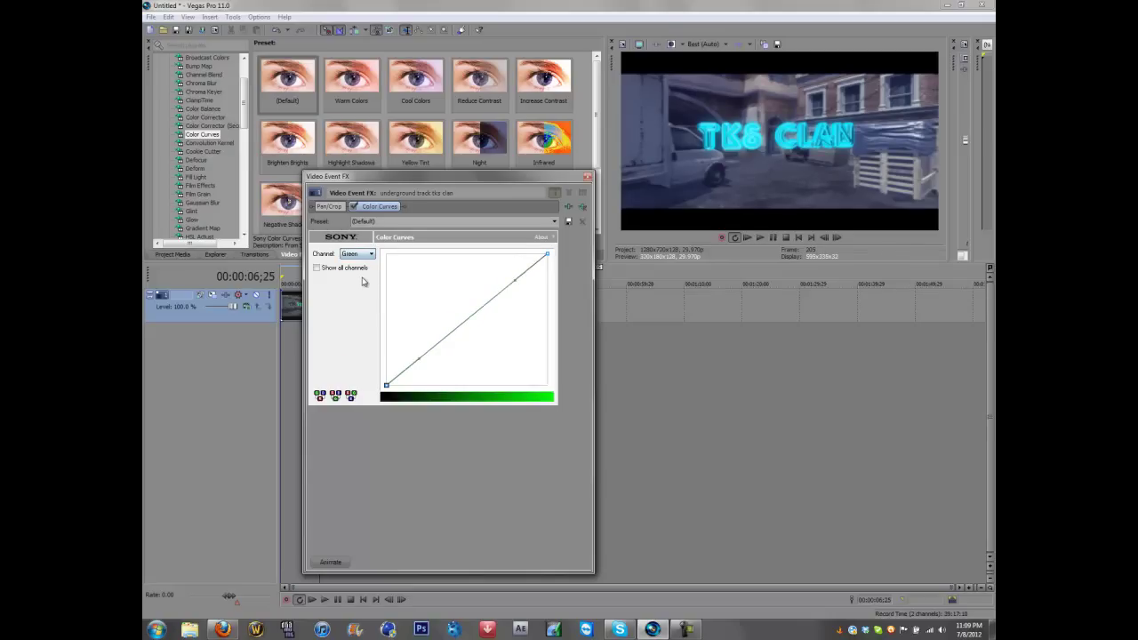
left_click_drag(419, 359, 440, 354)
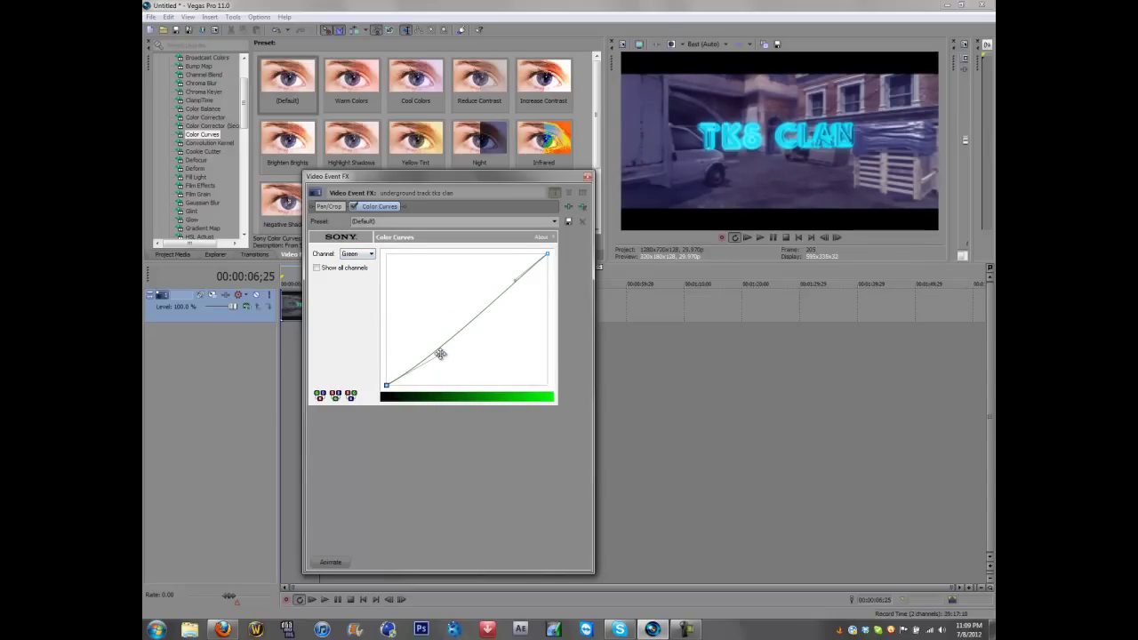
Step: Stack Sony Levels on the clip with input start 0.021 and gamma 0.642
left_click(589, 181)
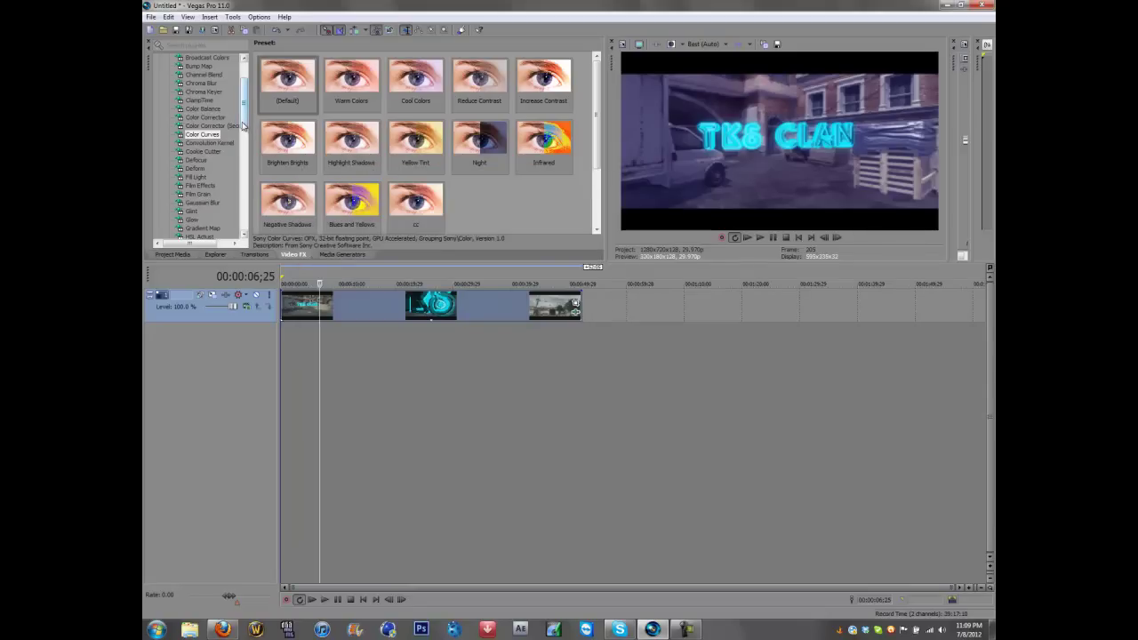
left_click_drag(243, 124, 246, 148)
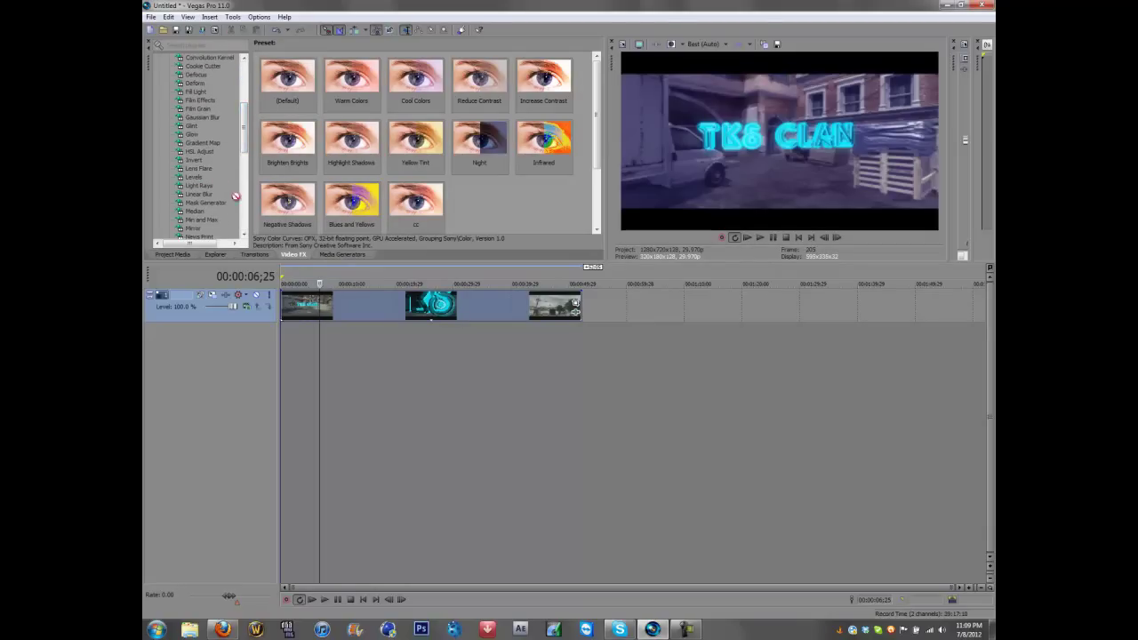
left_click_drag(369, 312, 411, 313)
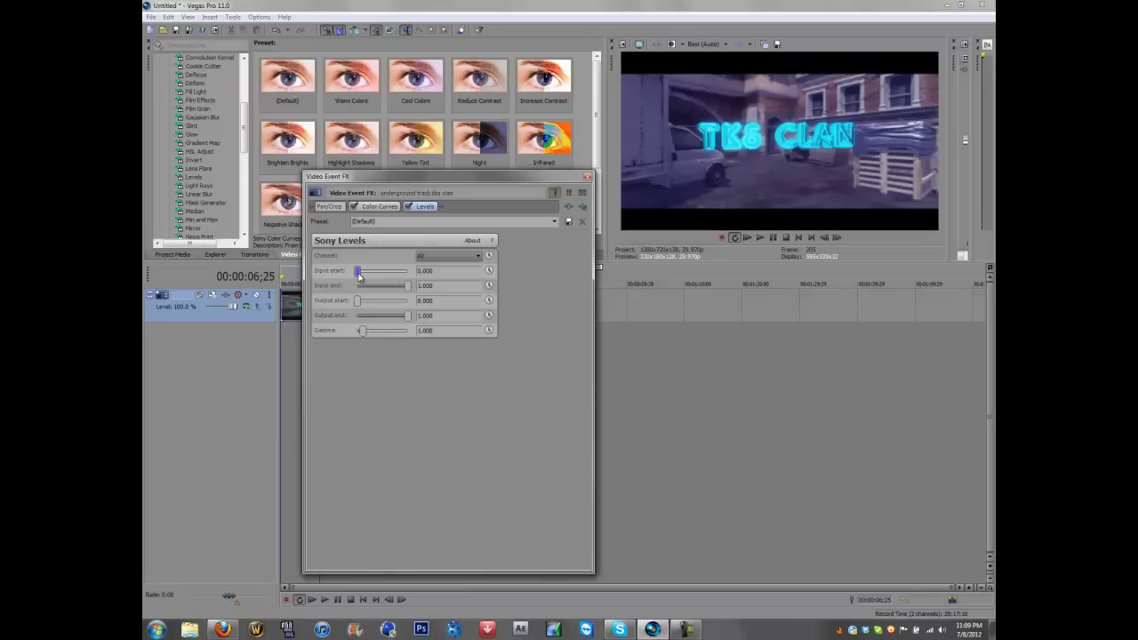
left_click_drag(358, 276, 361, 281)
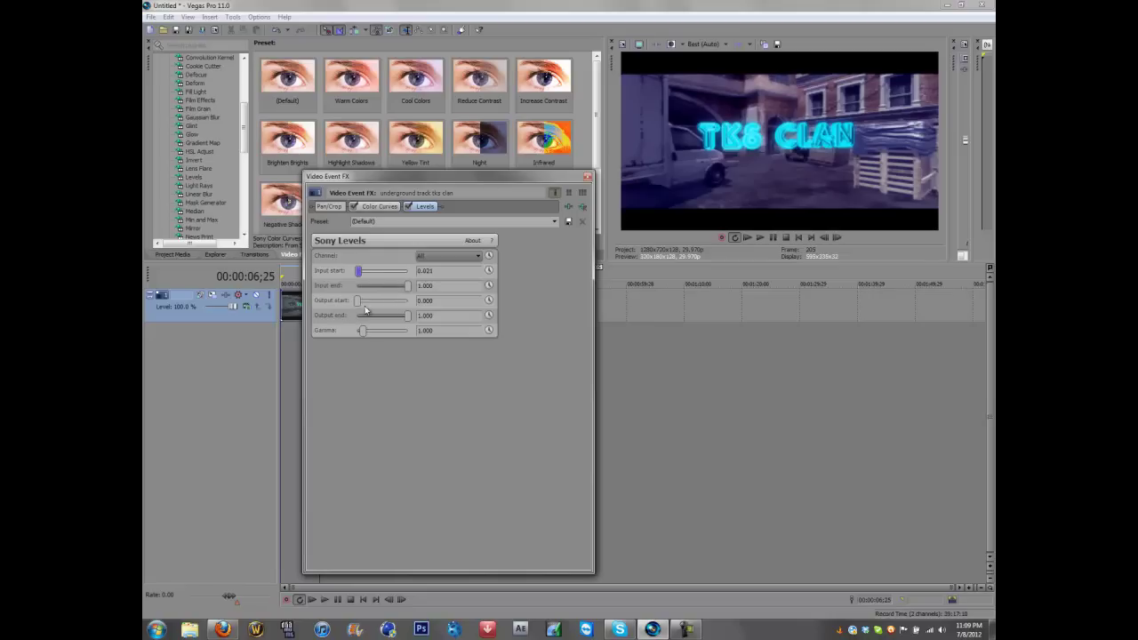
left_click_drag(365, 331, 360, 337)
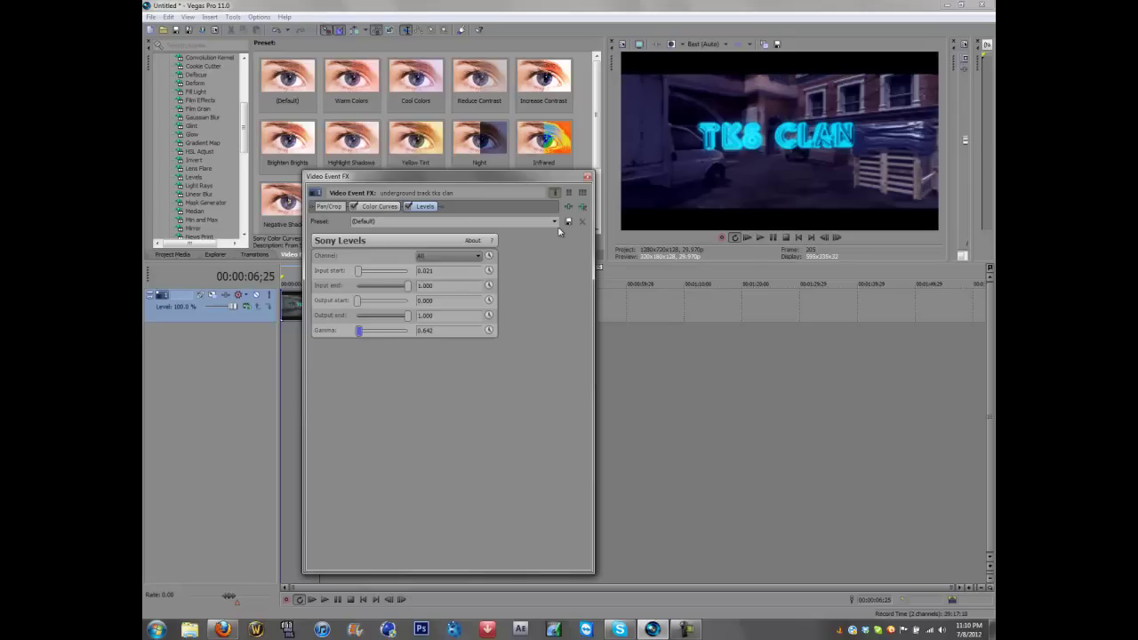
Step: Apply the Default Bump Map preset to the TKS CLAN clip
left_click(587, 178)
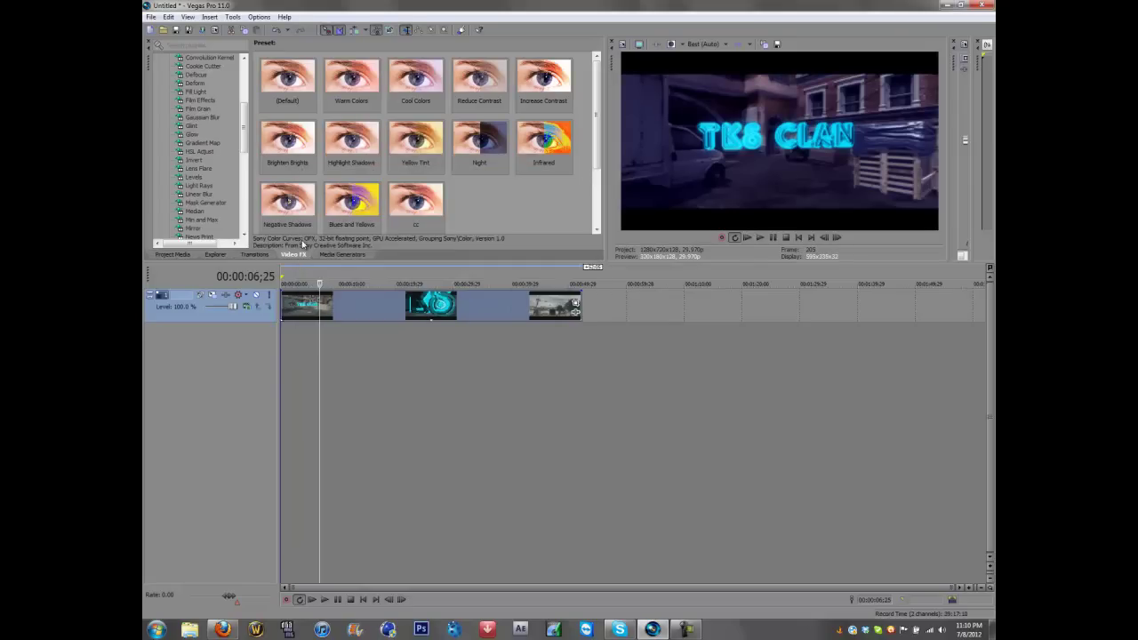
left_click_drag(245, 151, 247, 118)
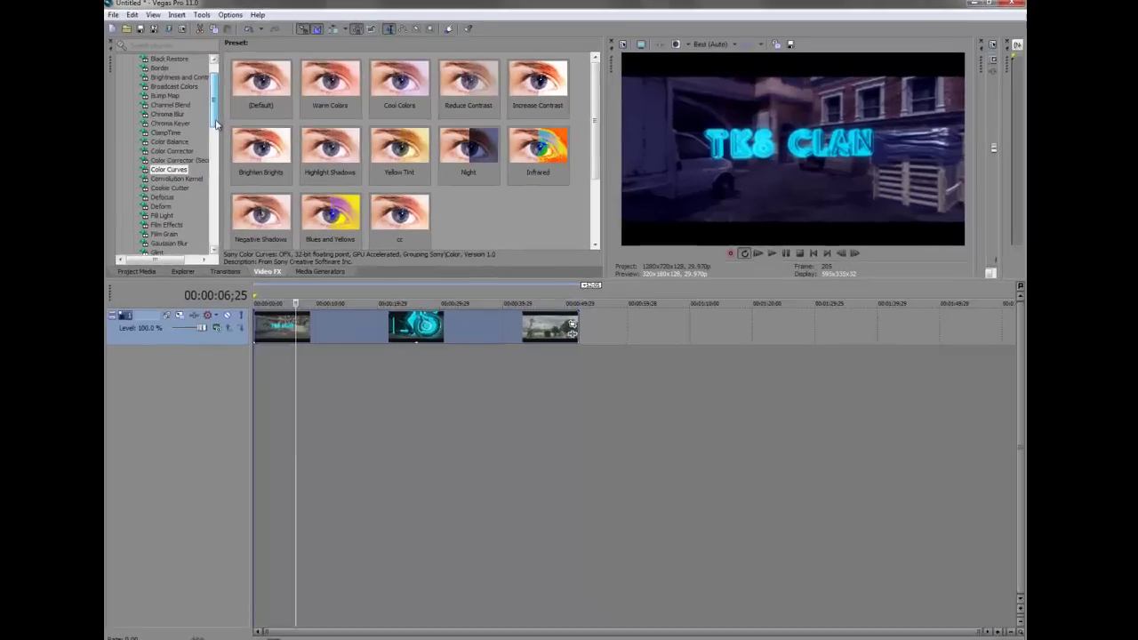
left_click(164, 95)
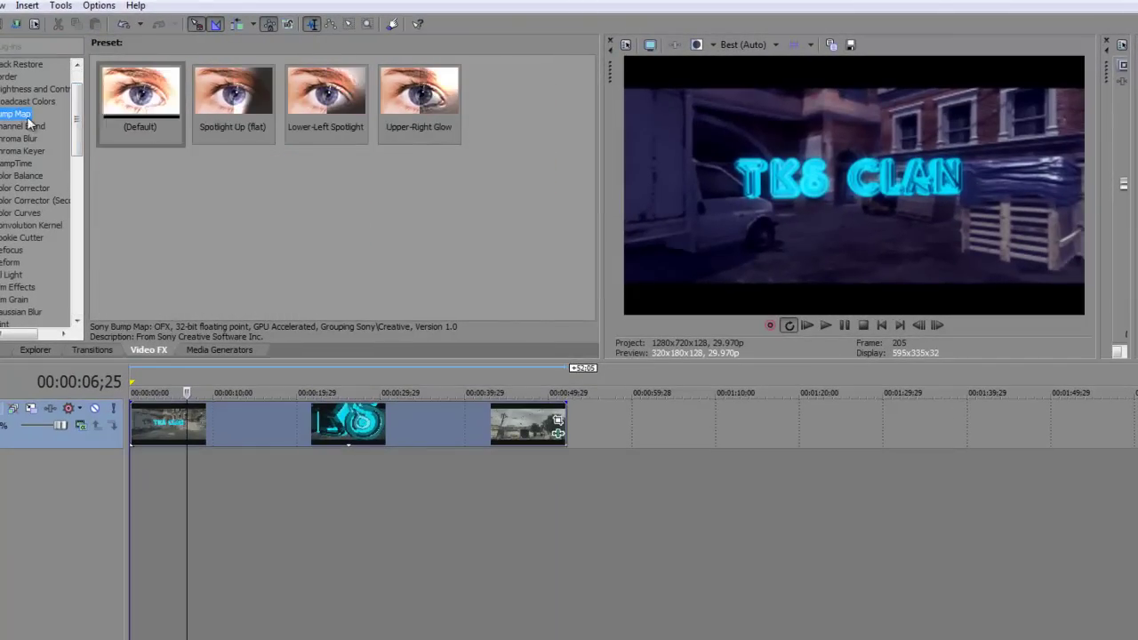
left_click_drag(138, 115, 399, 411)
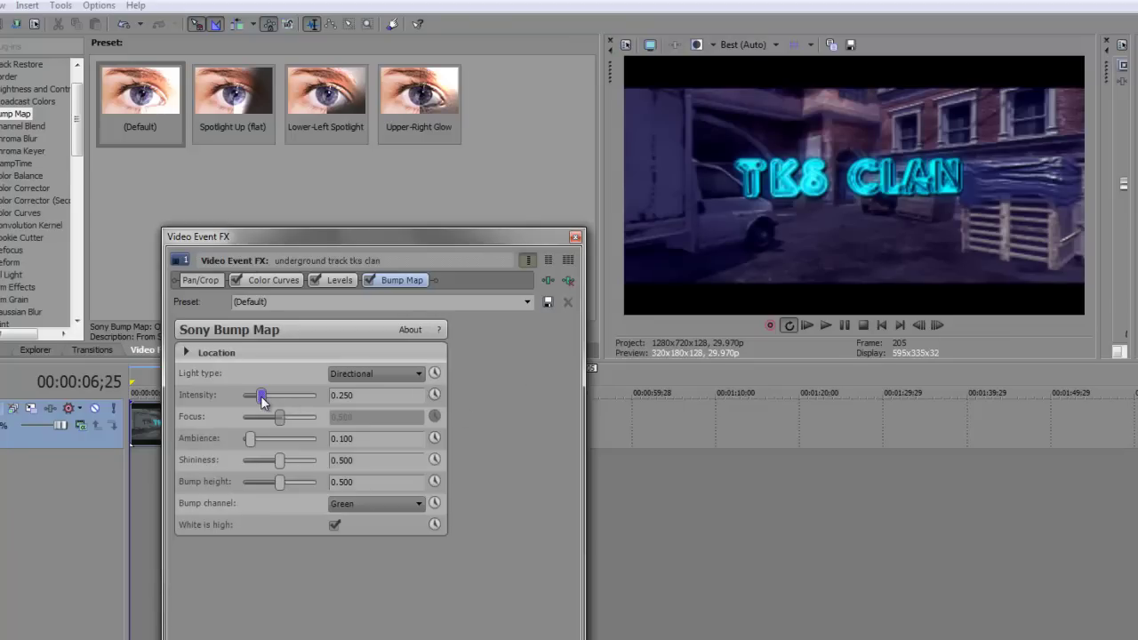
Step: Set the Bump Map to intensity 0.126, ambience 0.200 and shininess 0
left_click_drag(261, 396, 257, 396)
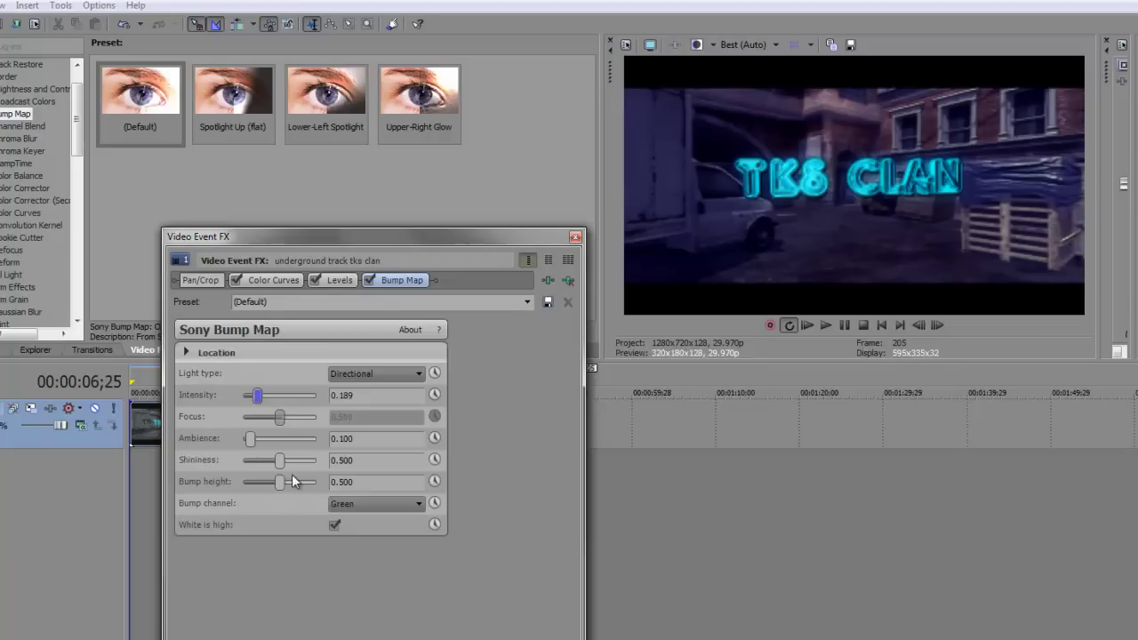
left_click_drag(280, 482, 252, 480)
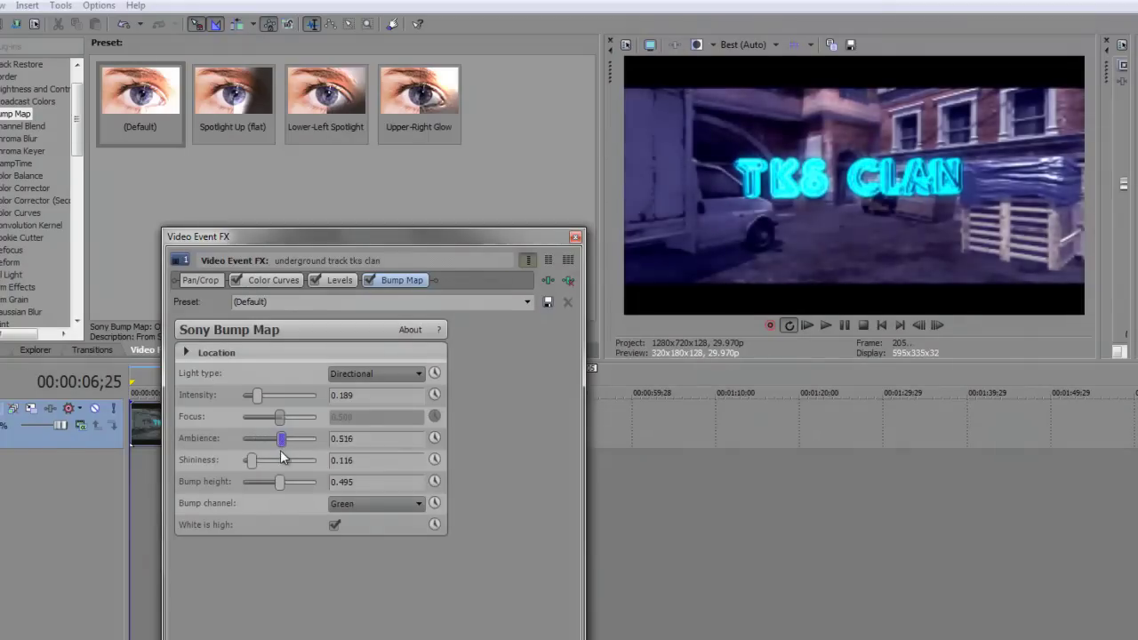
left_click_drag(250, 439, 240, 476)
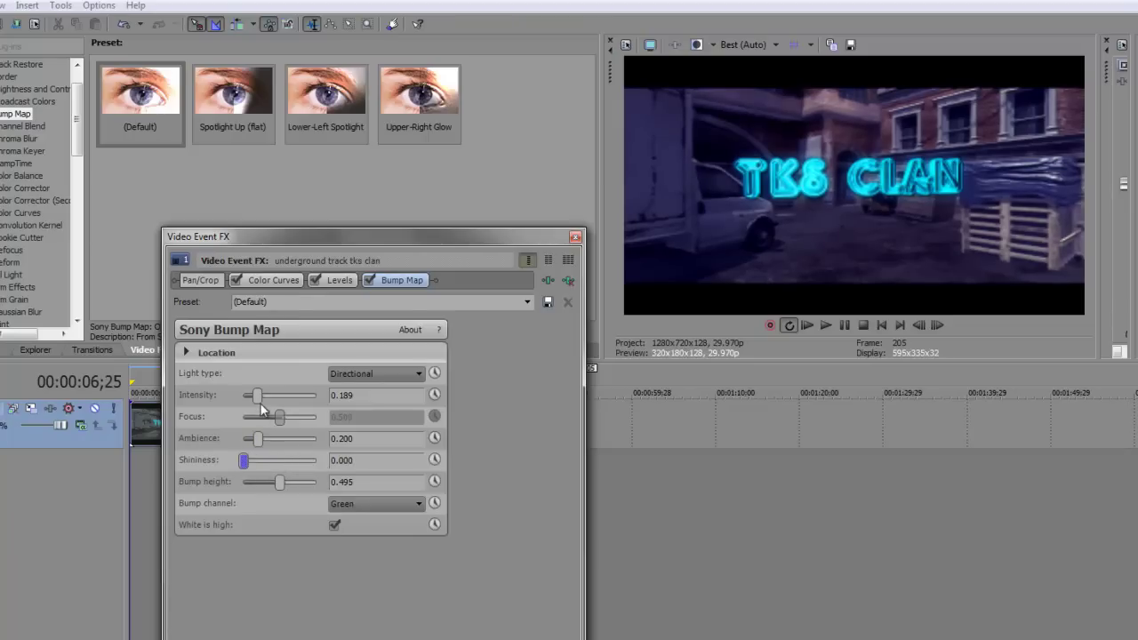
left_click_drag(258, 401, 319, 408)
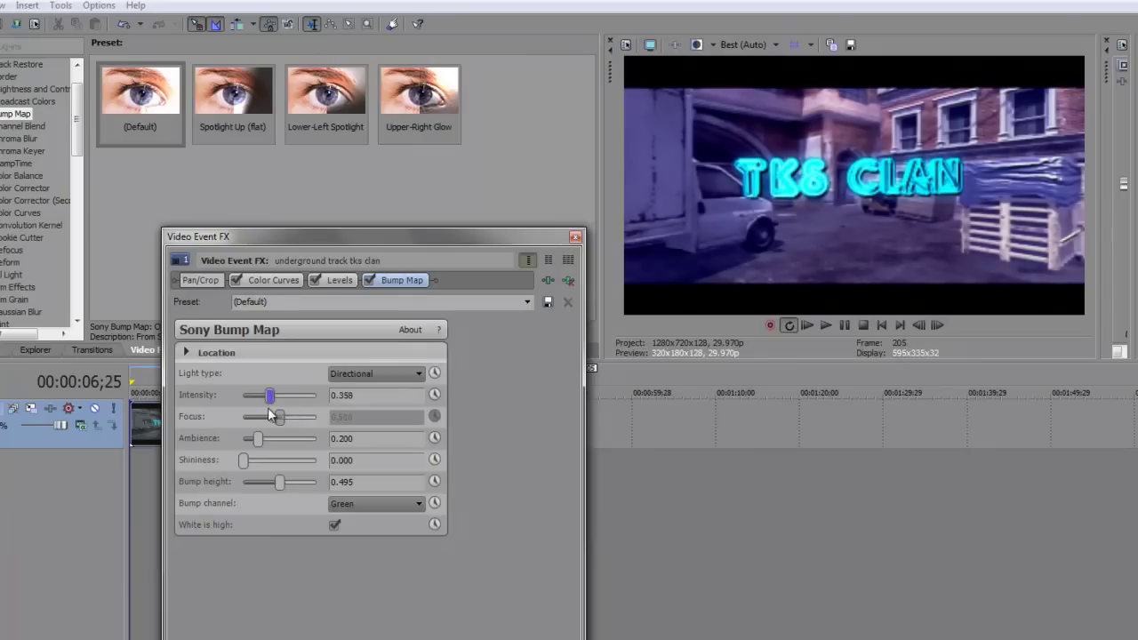
mouse_move(267, 411)
left_mouse_down()
mouse_move(247, 411)
mouse_move(254, 419)
left_mouse_up()
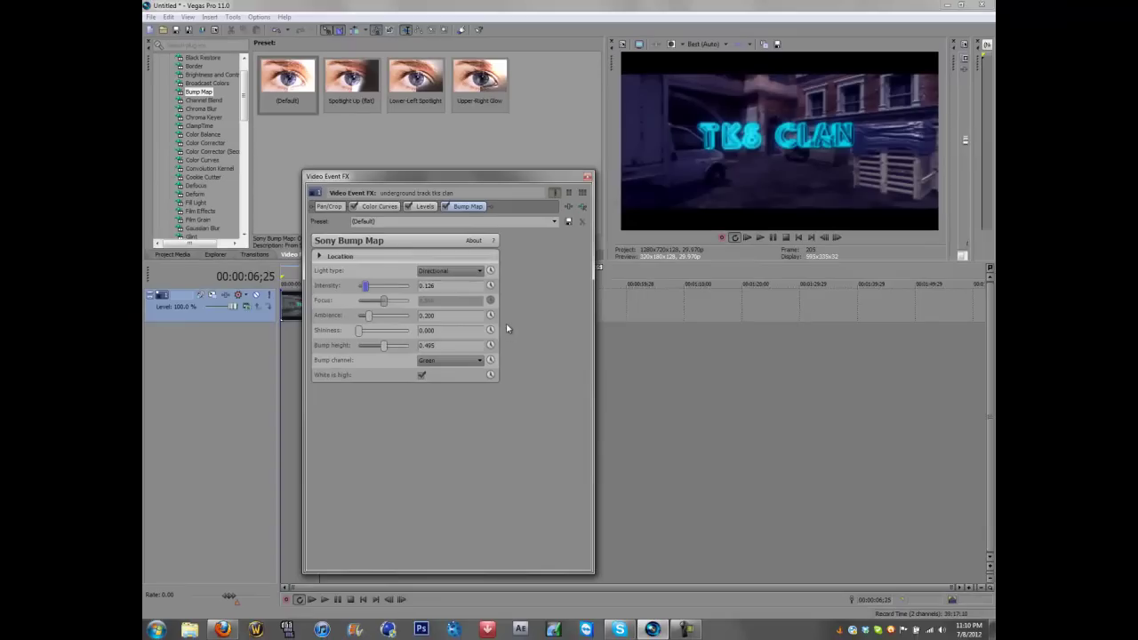
Step: Apply Sony Glow's White Soft Glow preset with glow percent 0.516, intensity 0.842, suppression 0.084
left_click(587, 177)
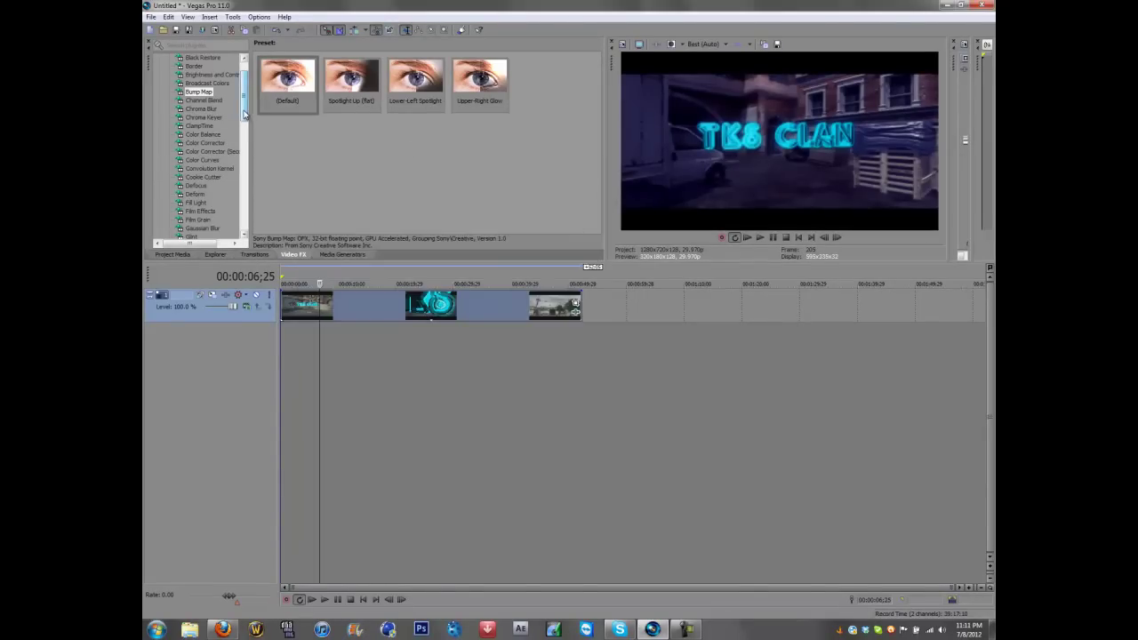
left_click_drag(244, 114, 244, 142)
left_click(191, 153)
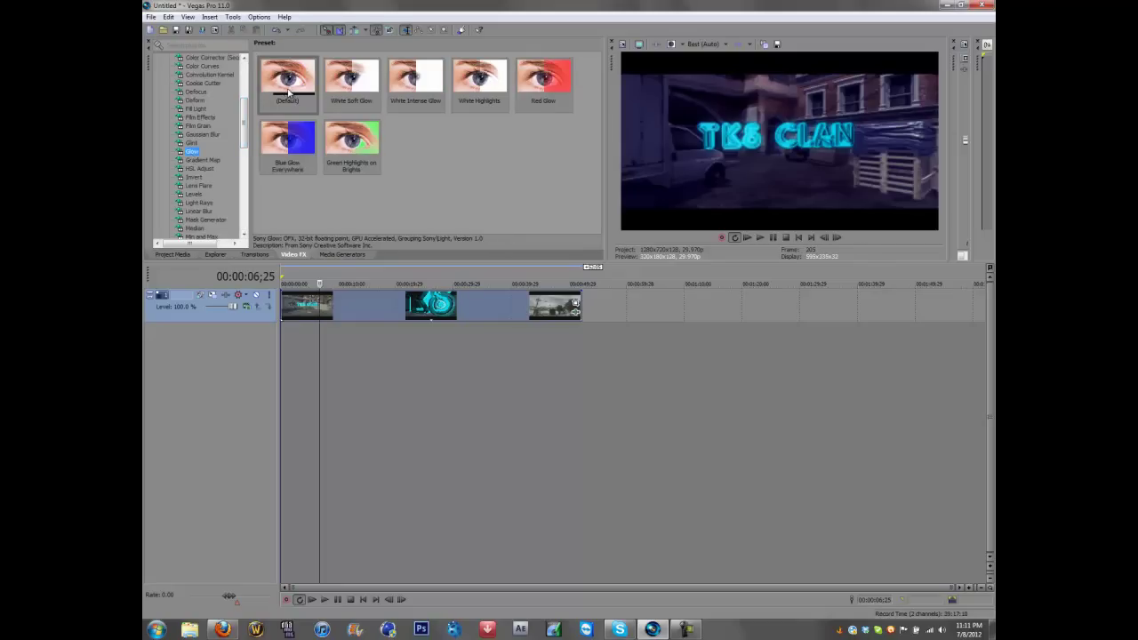
left_click_drag(351, 79, 429, 308)
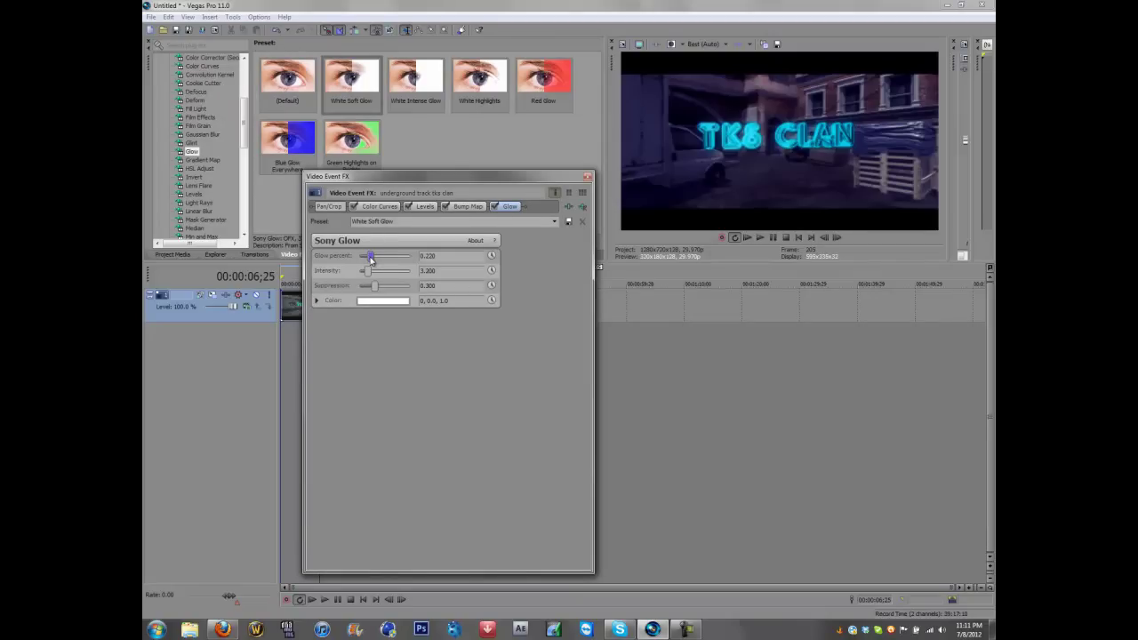
left_click_drag(380, 259, 366, 292)
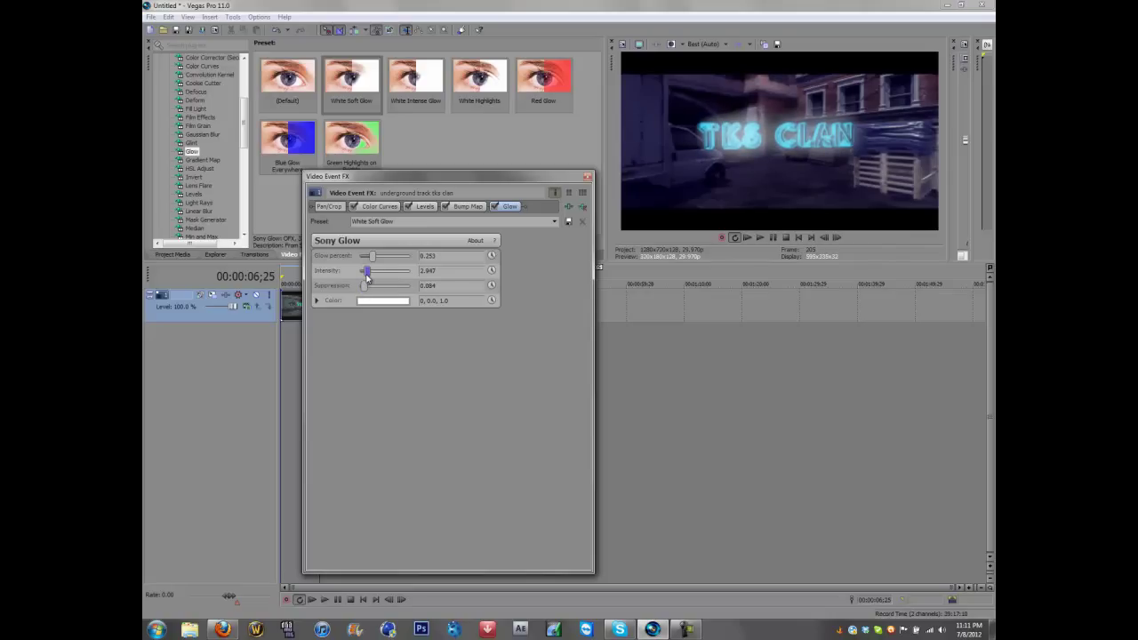
left_click_drag(368, 277, 380, 265)
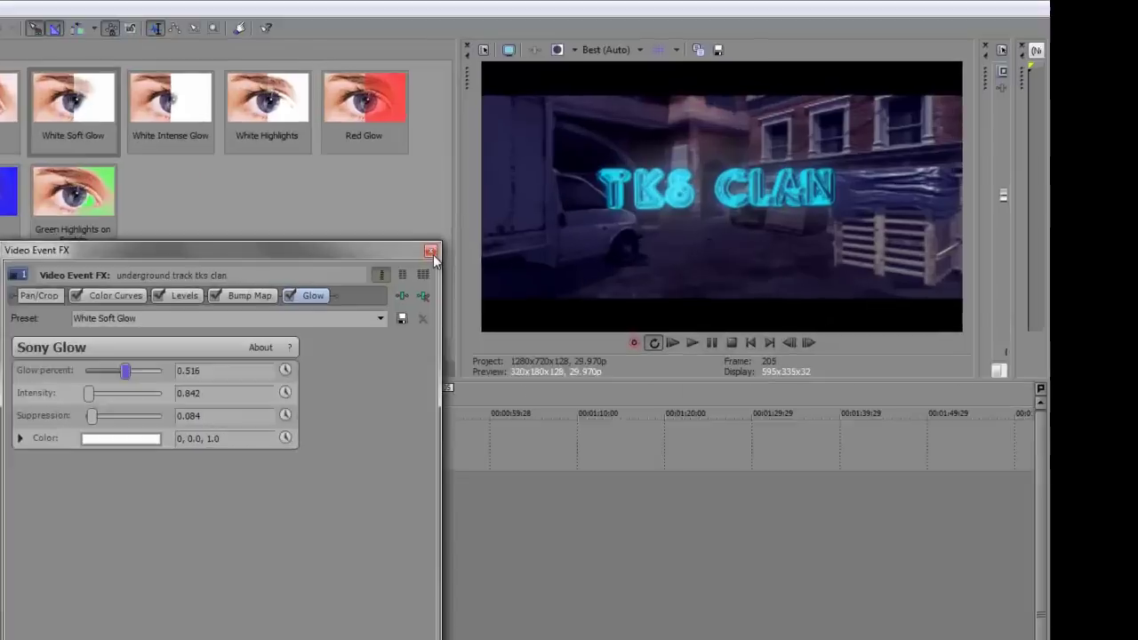
left_click(587, 176)
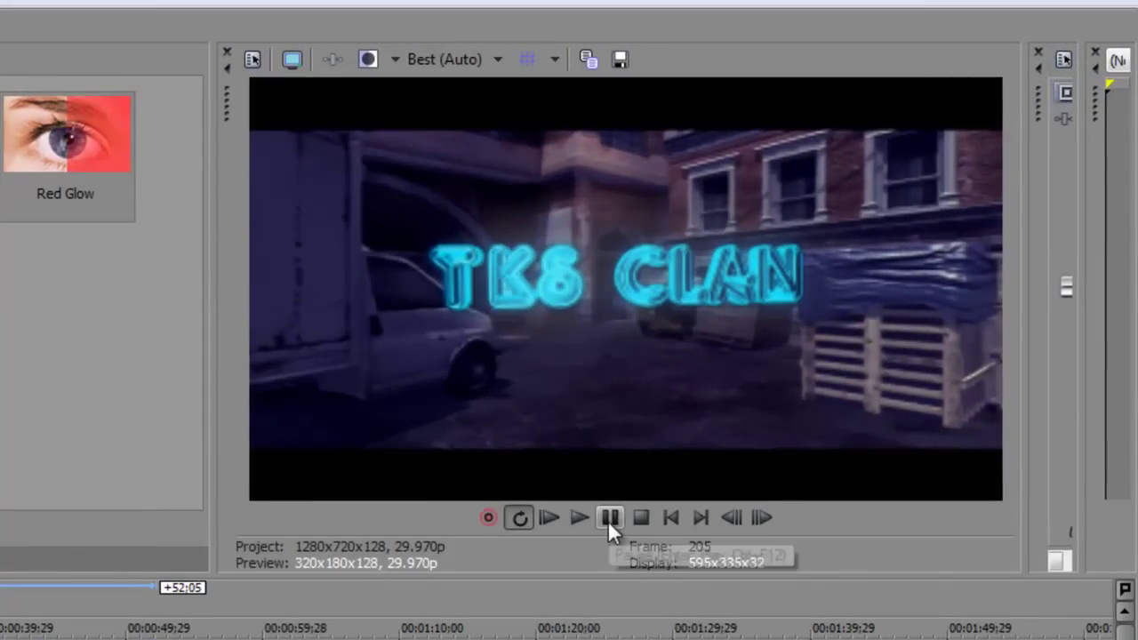
left_click(551, 517)
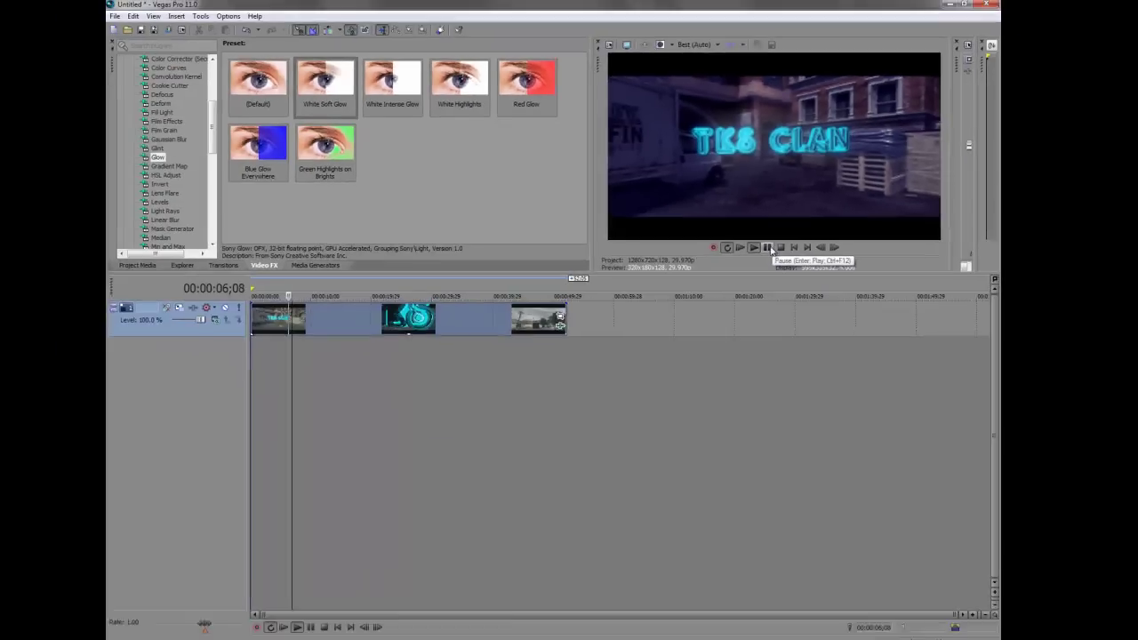
left_click(655, 454)
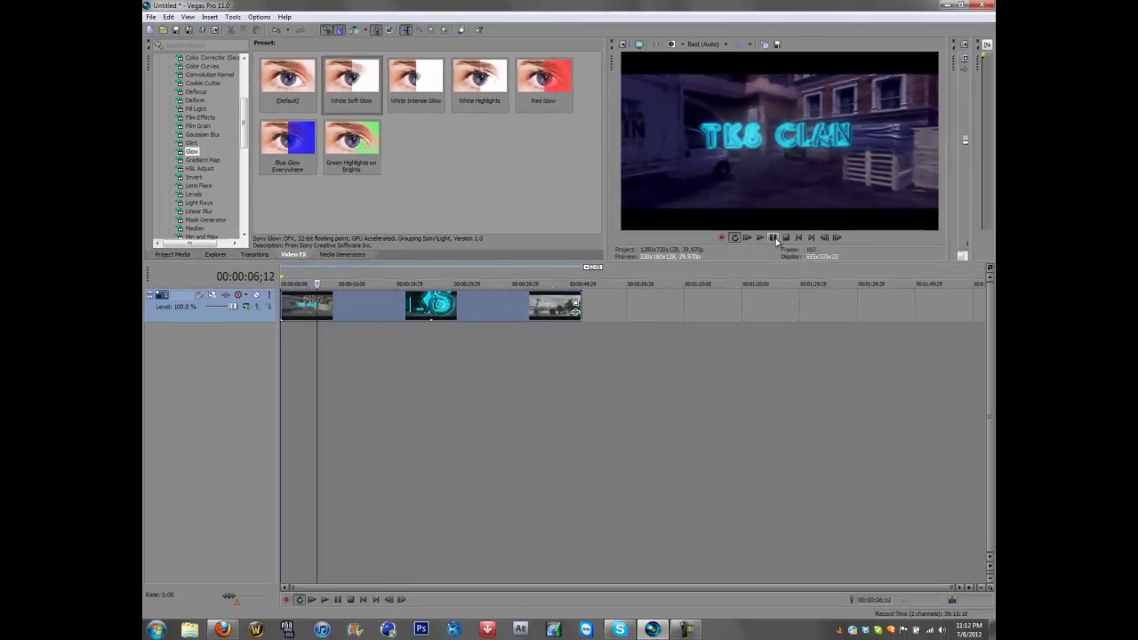
left_click(575, 315)
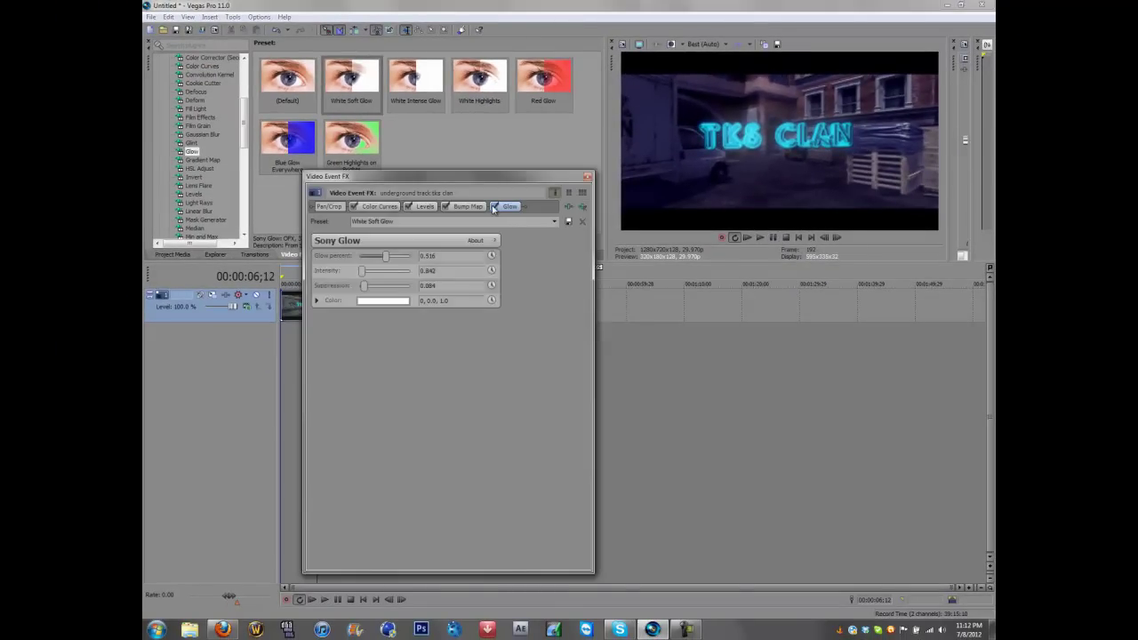
left_click(446, 205)
left_click(409, 207)
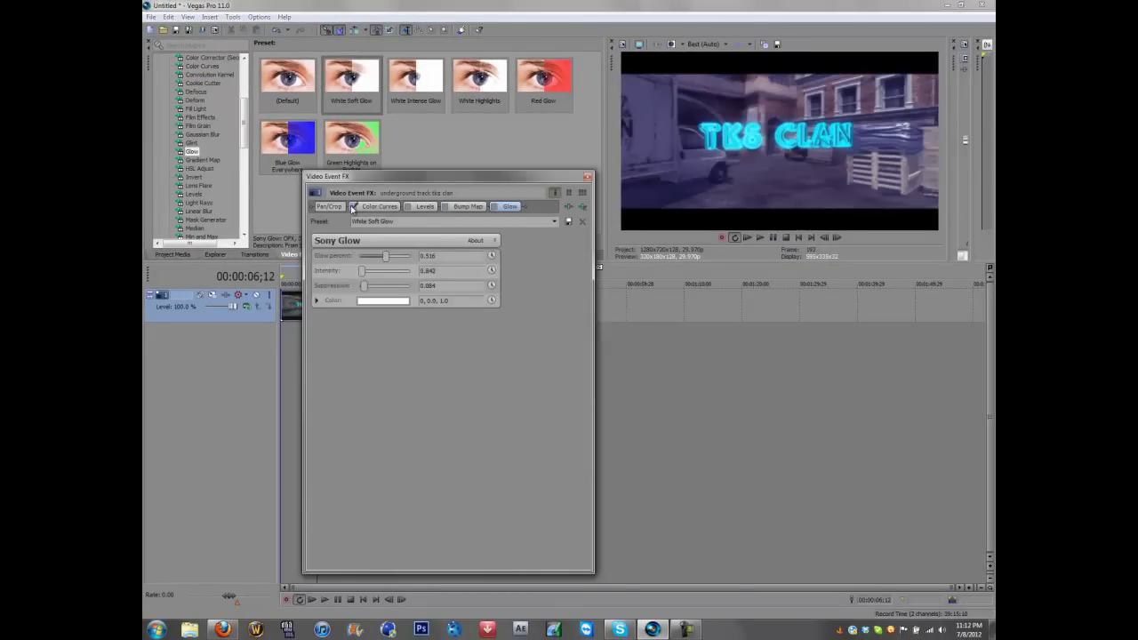
left_click(585, 178)
key("space")
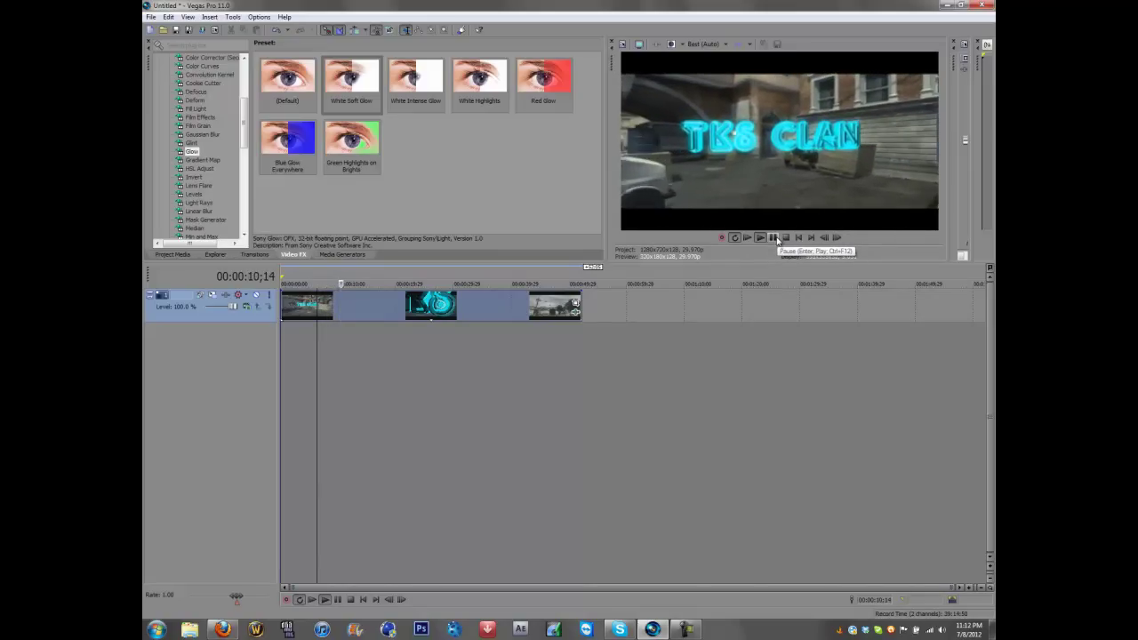
left_click(775, 238)
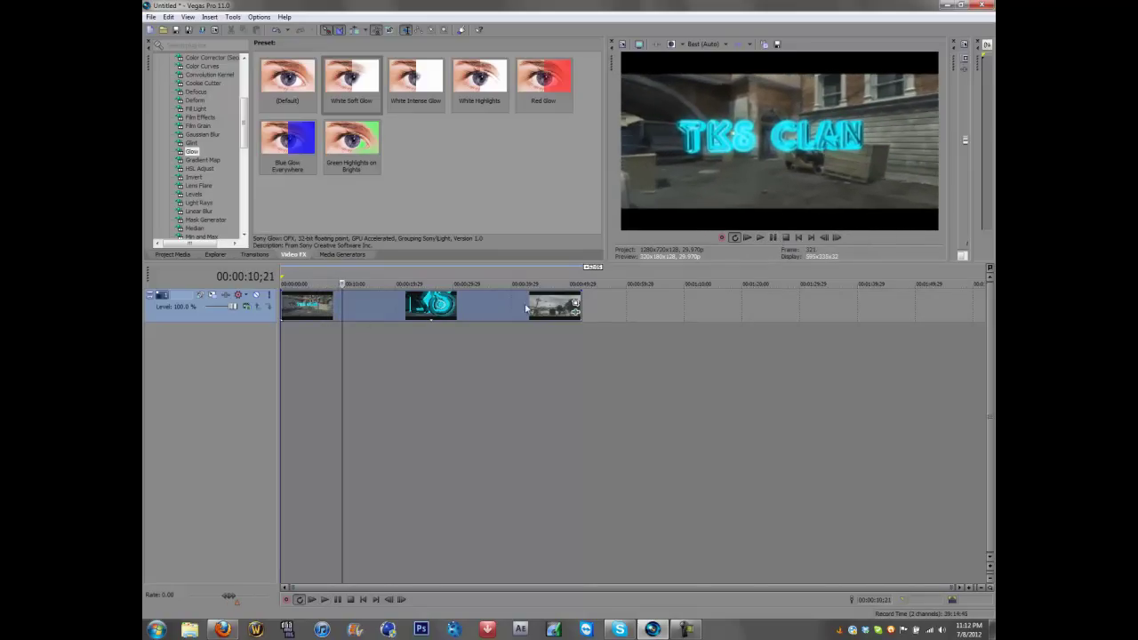
left_click(575, 304)
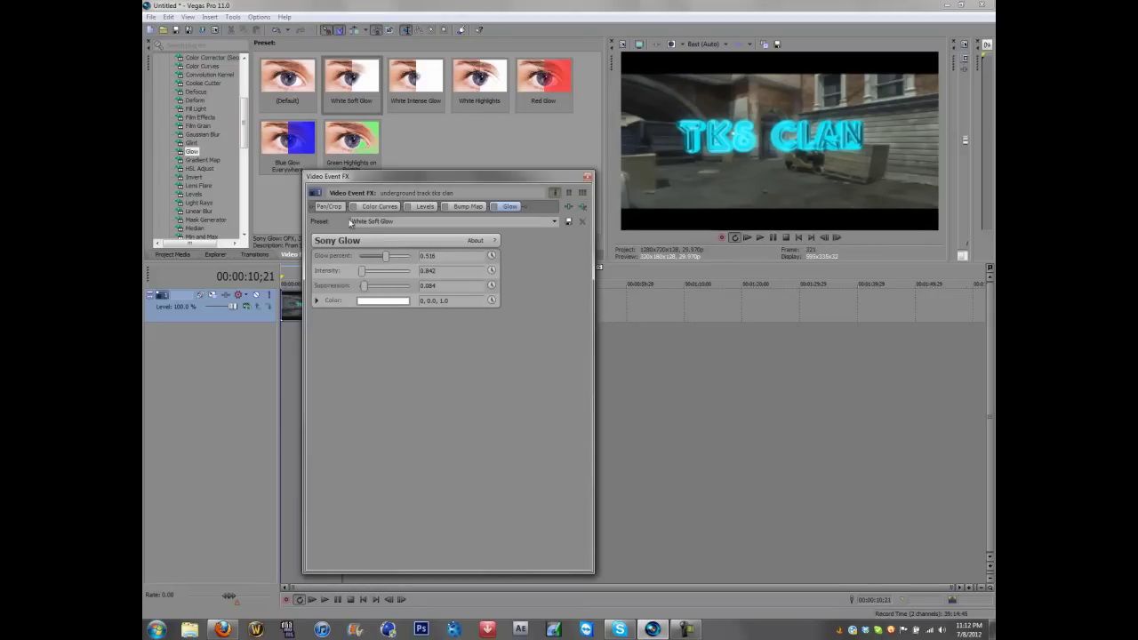
left_click(407, 207)
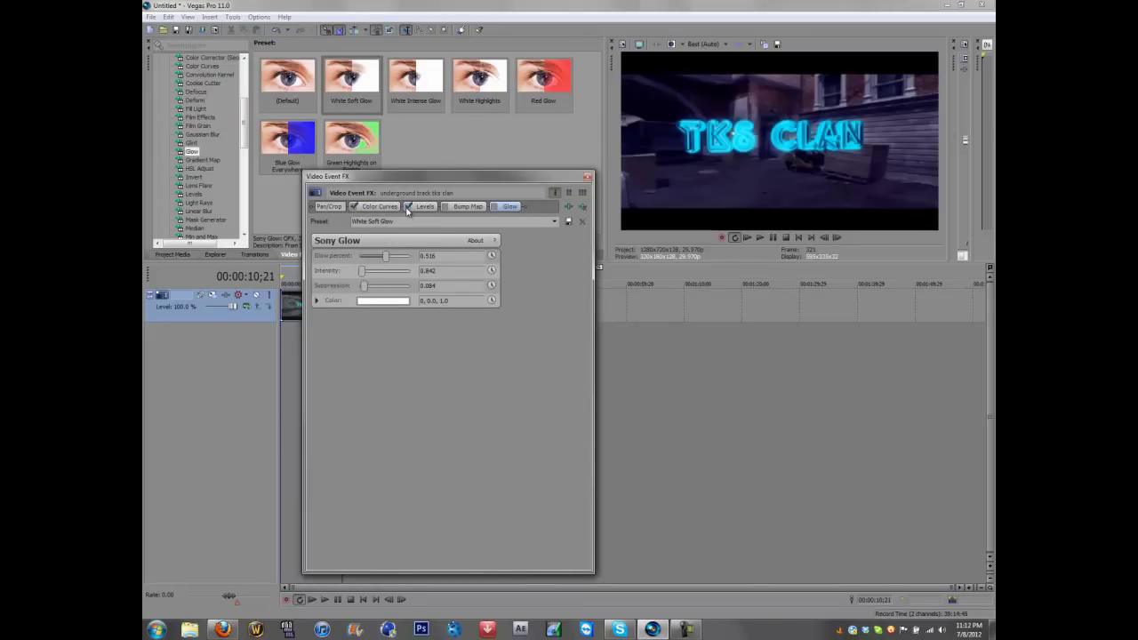
left_click(445, 208)
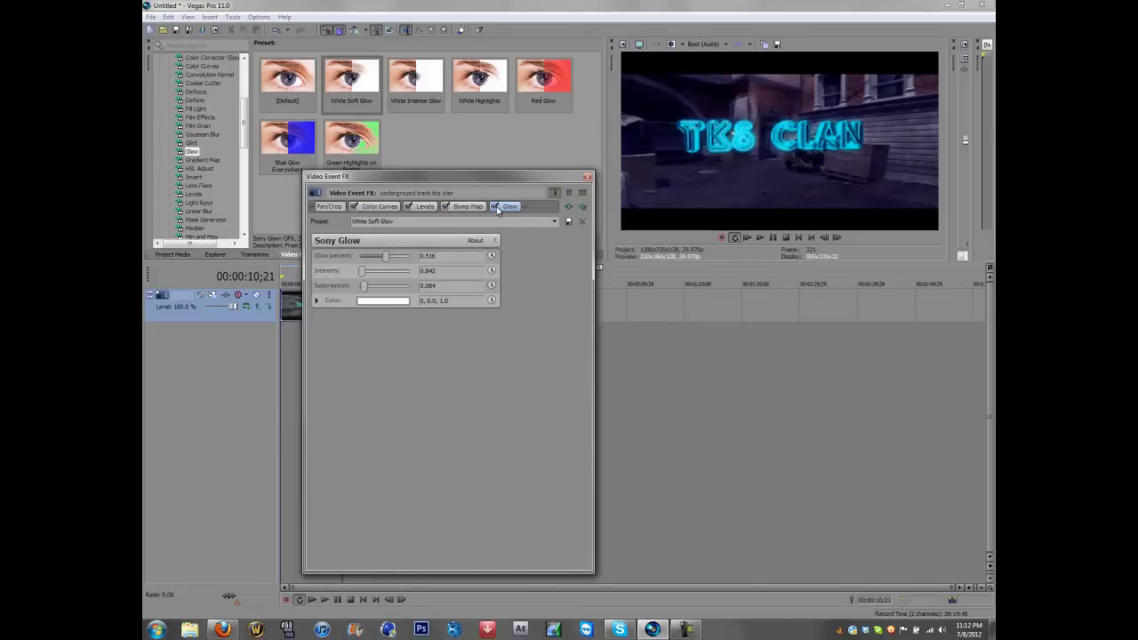
left_click(495, 207)
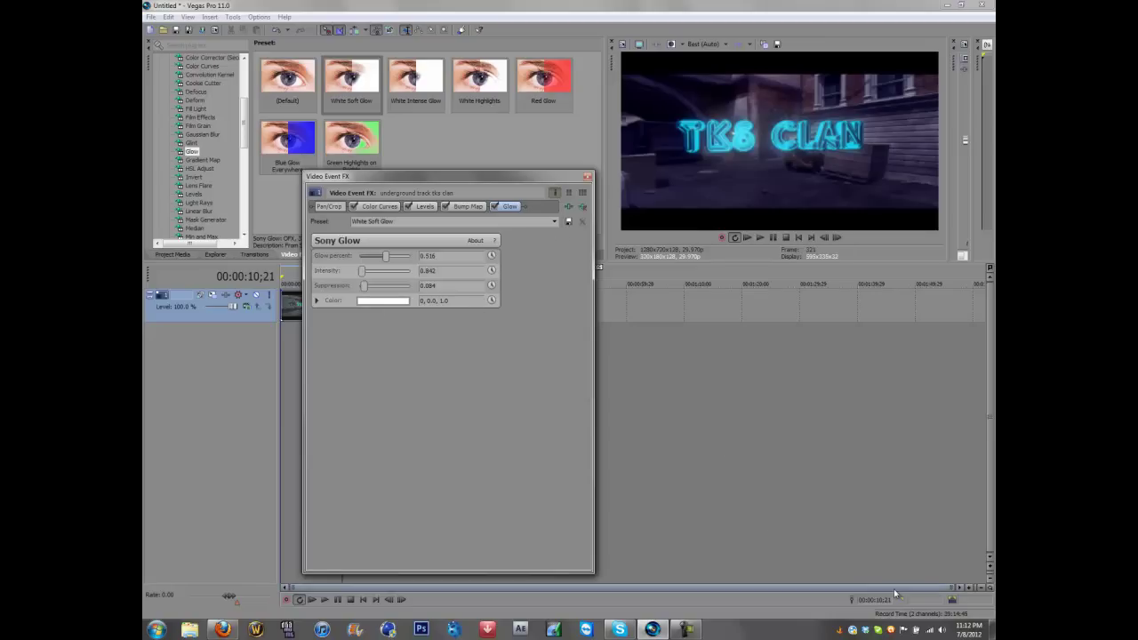
left_click(697, 632)
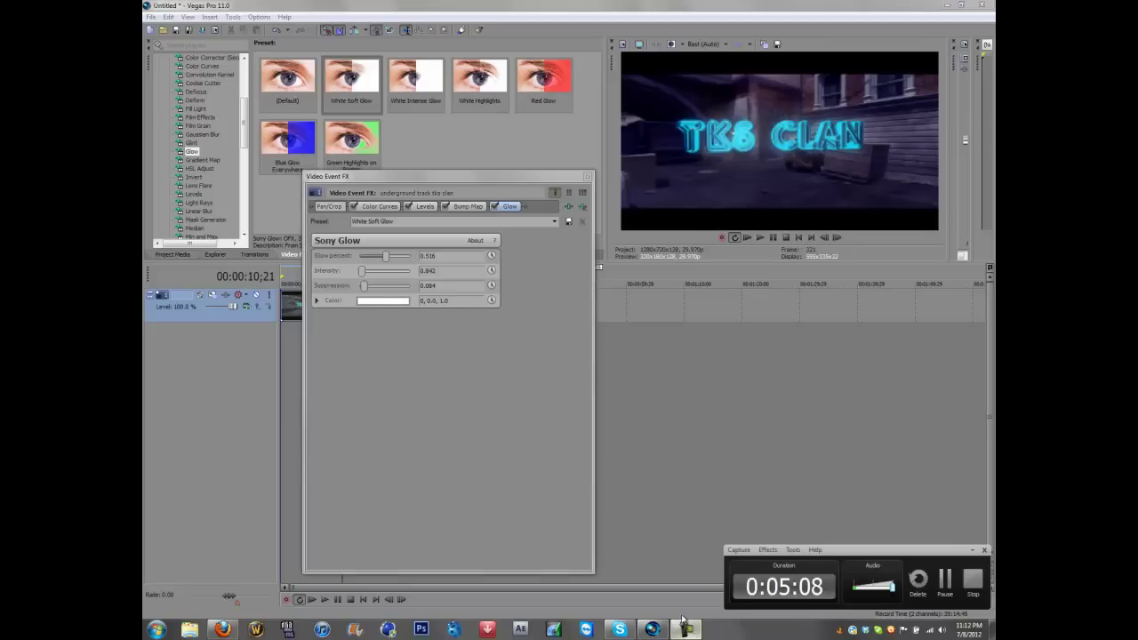